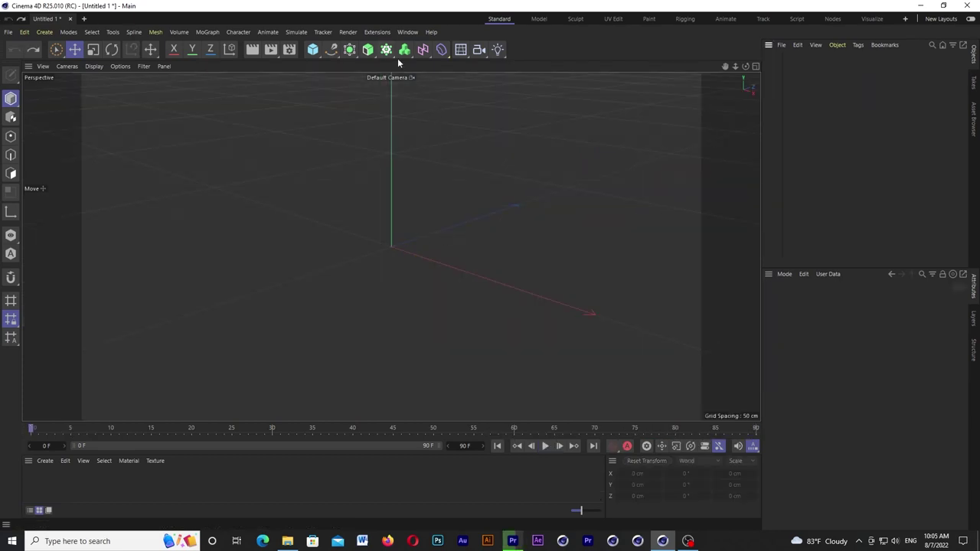
Add a MoGraph Text object showing the default word 'Text'
click(386, 49)
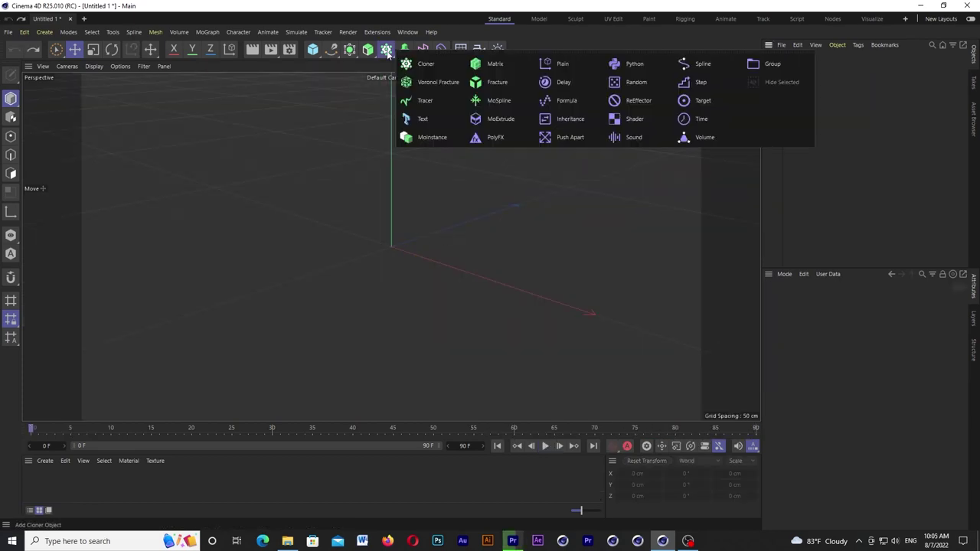
click(427, 120)
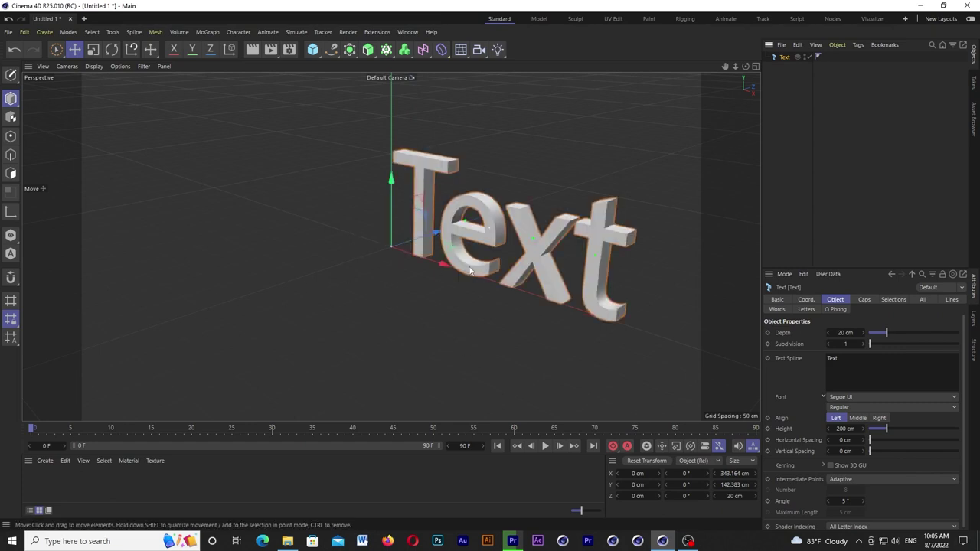
Centre-align the text and change its wording to 'Cambodia'
click(856, 418)
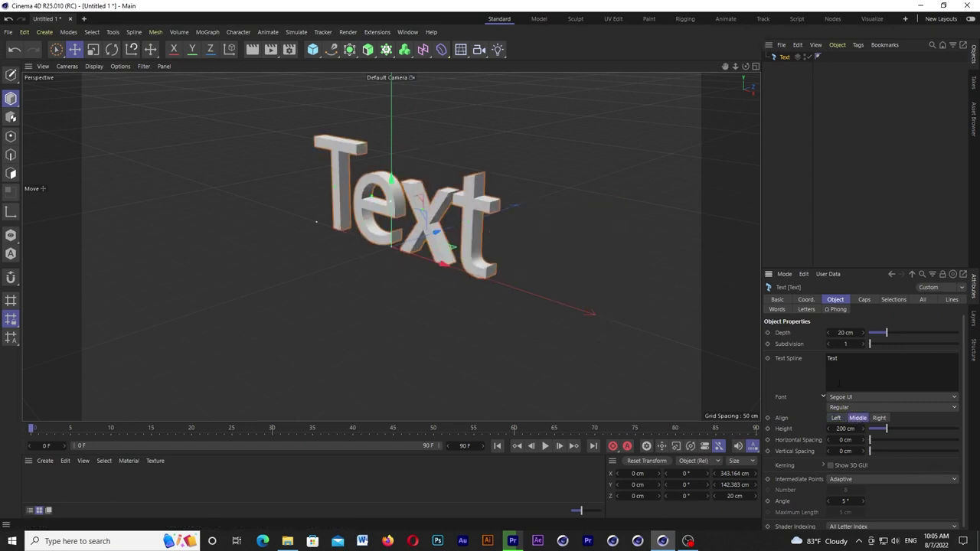
double_click(834, 358)
text(Cambodia)
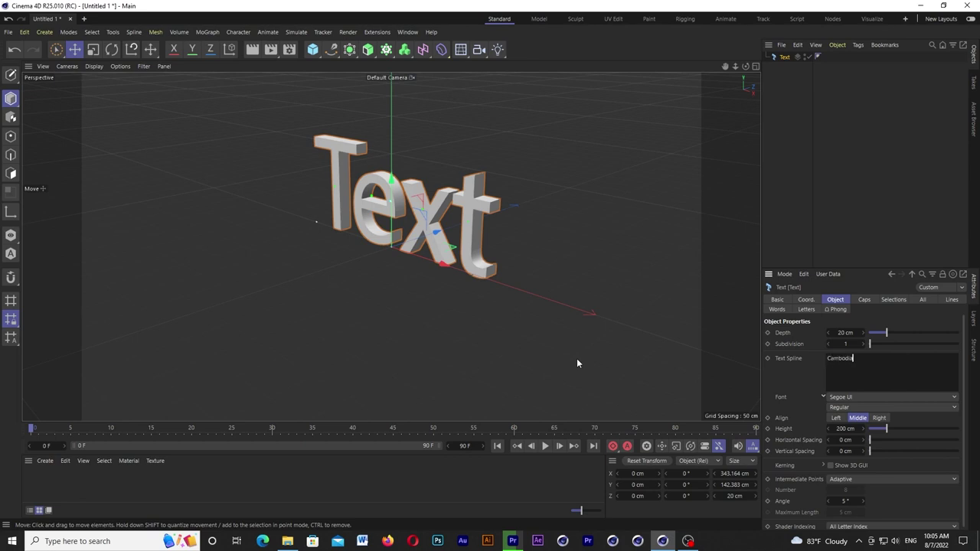
click(855, 173)
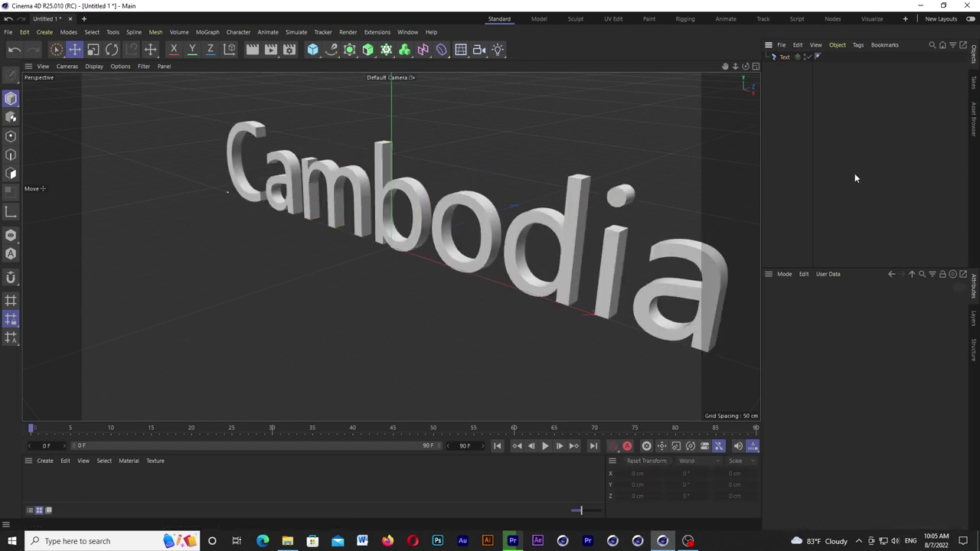
Switch the text's font to Qwerty Ability - Personal Use
click(567, 277)
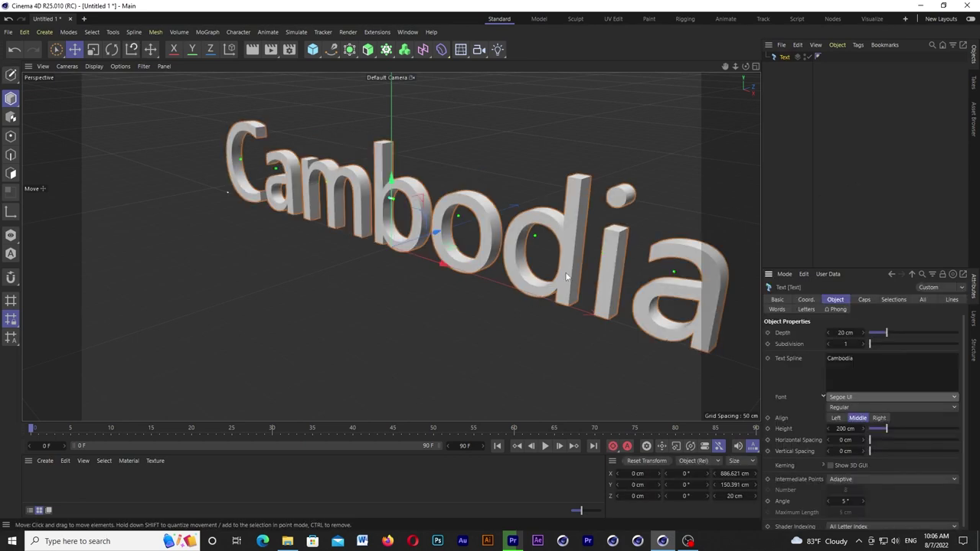
click(952, 397)
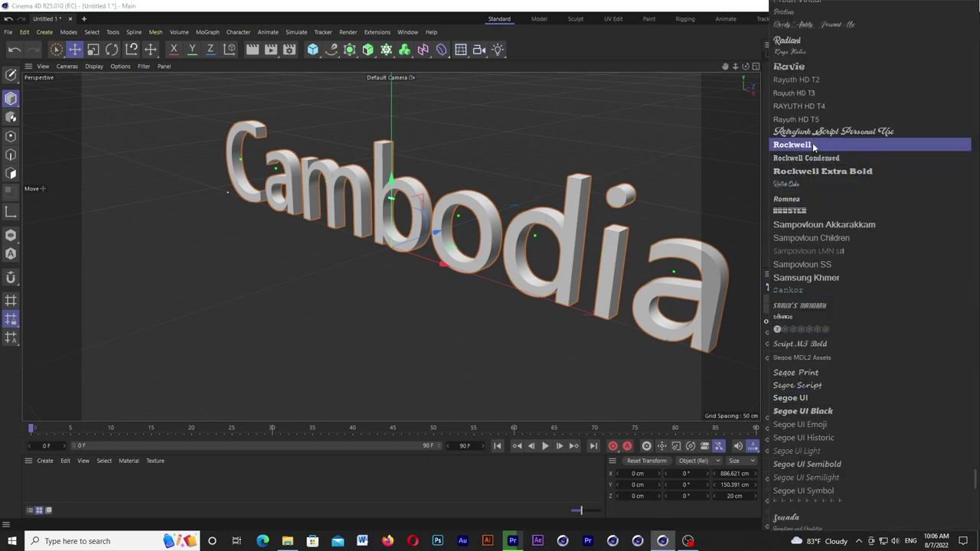
click(817, 25)
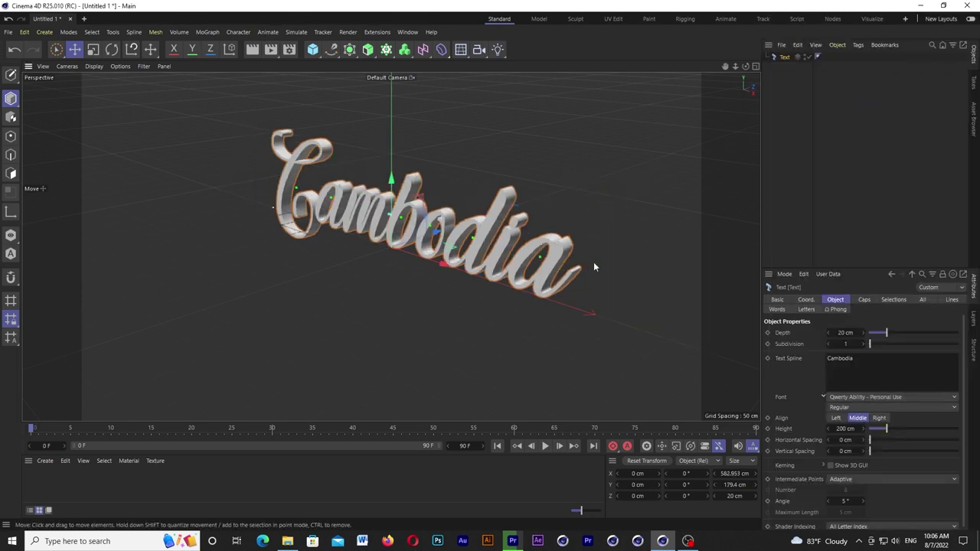
Give the letters' caps a rounded bevel of 25.39 cm with 6 segments
alt+drag(593, 262, 614, 252)
mouse_move(517, 282)
alt+mouse_down()
mouse_move(484, 292)
mouse_move(494, 314)
alt+mouse_up()
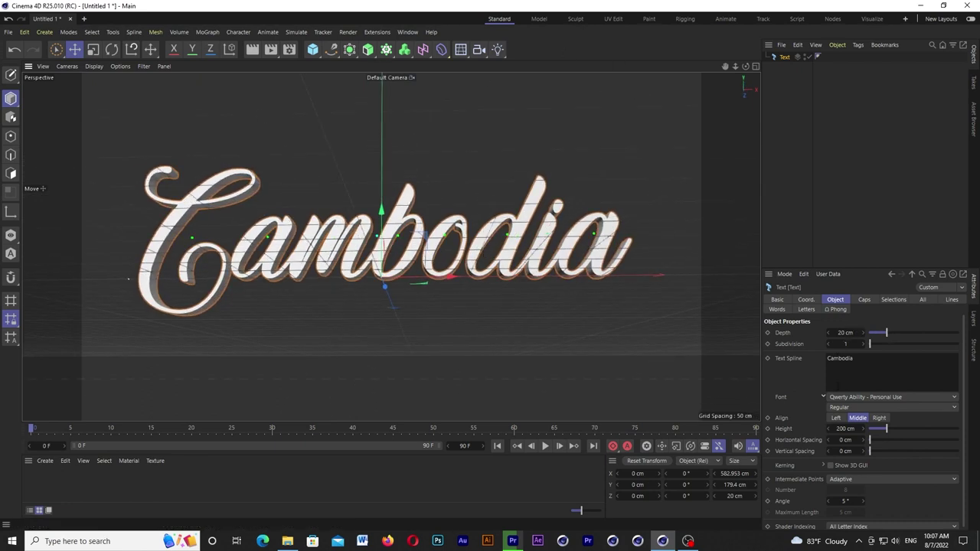
click(864, 301)
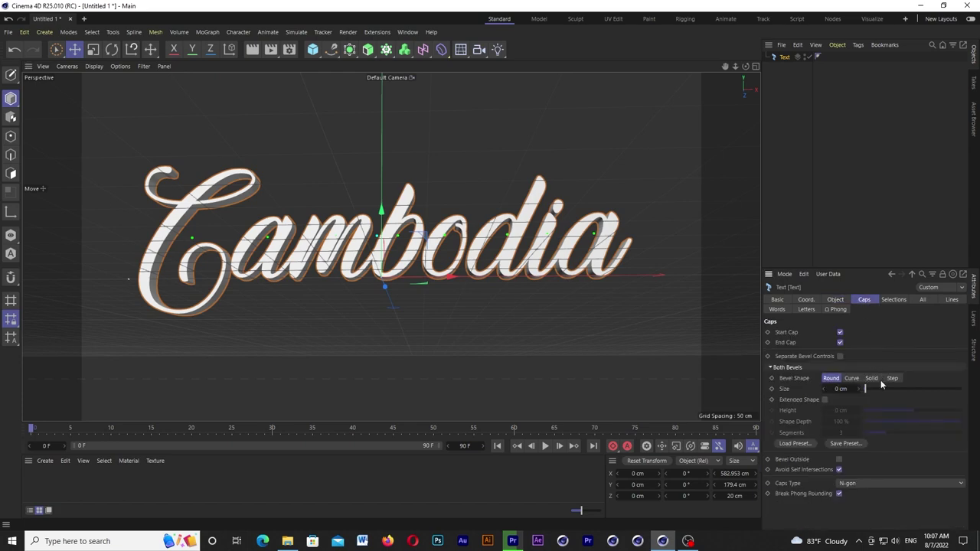
drag(870, 389, 890, 390)
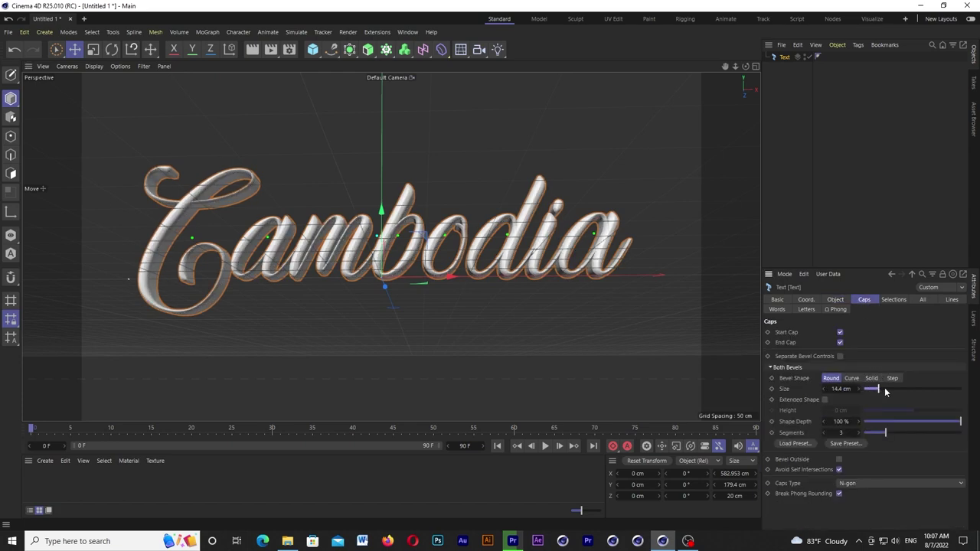
click(901, 390)
drag(901, 391, 889, 389)
drag(884, 433, 901, 437)
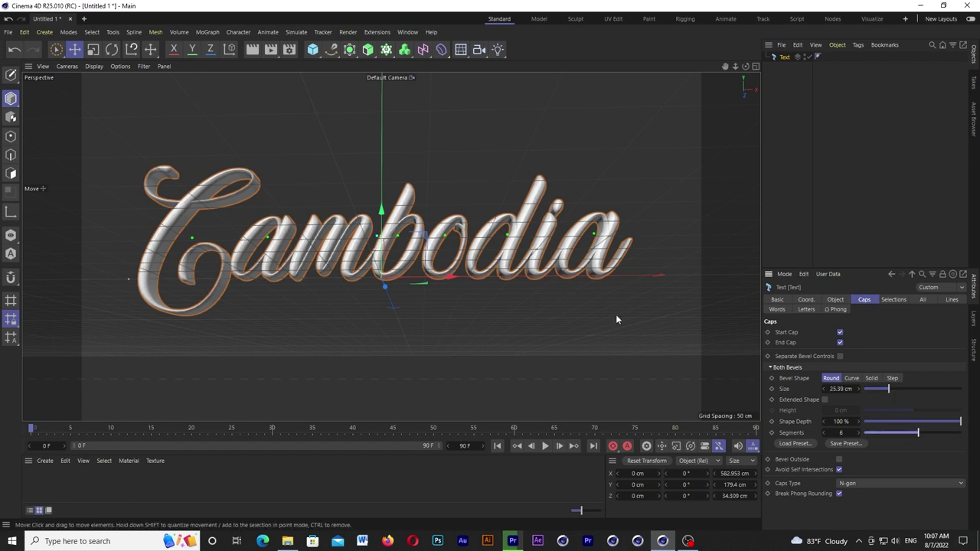
alt+drag(516, 250, 521, 256)
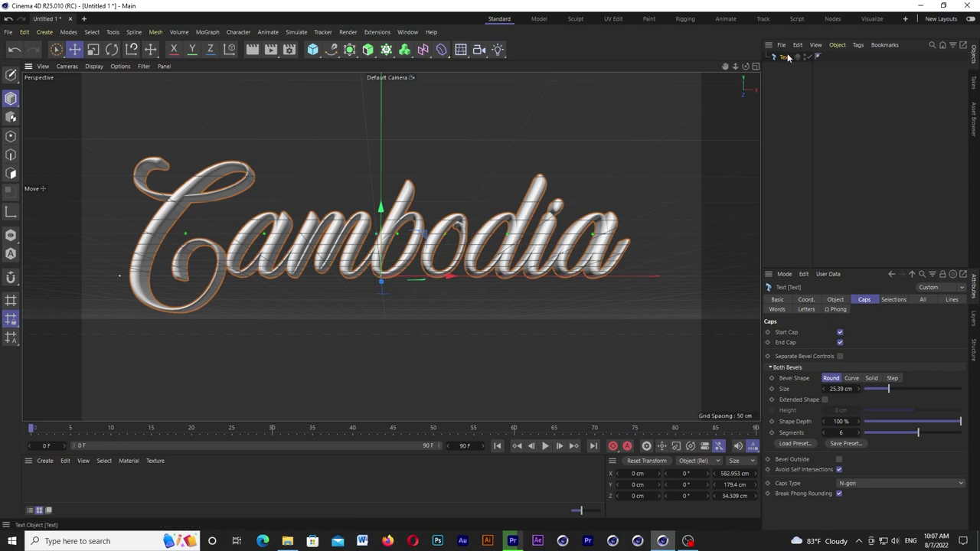
Add a Plain effector to the text and attach a Linear Field in its Fields tab
click(206, 33)
mouse_move(223, 49)
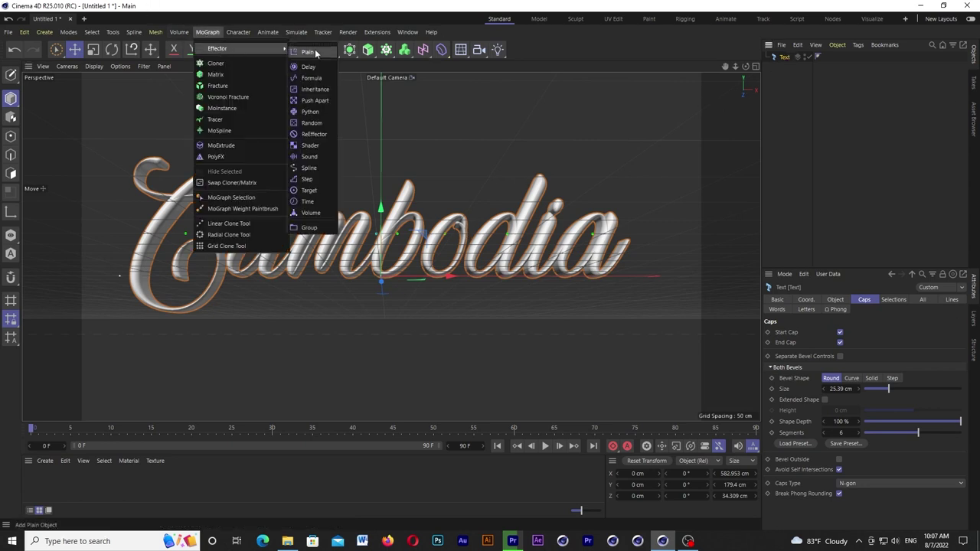
click(306, 51)
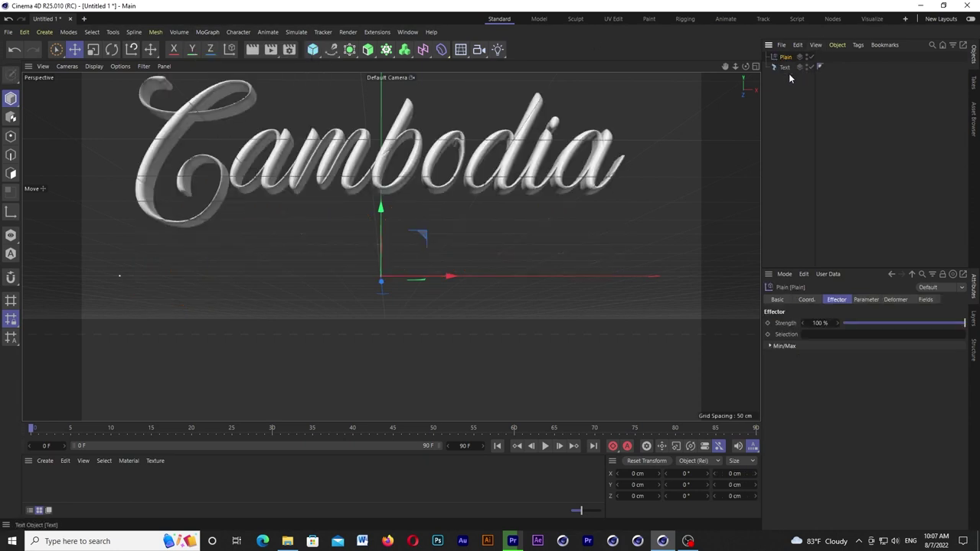
click(927, 300)
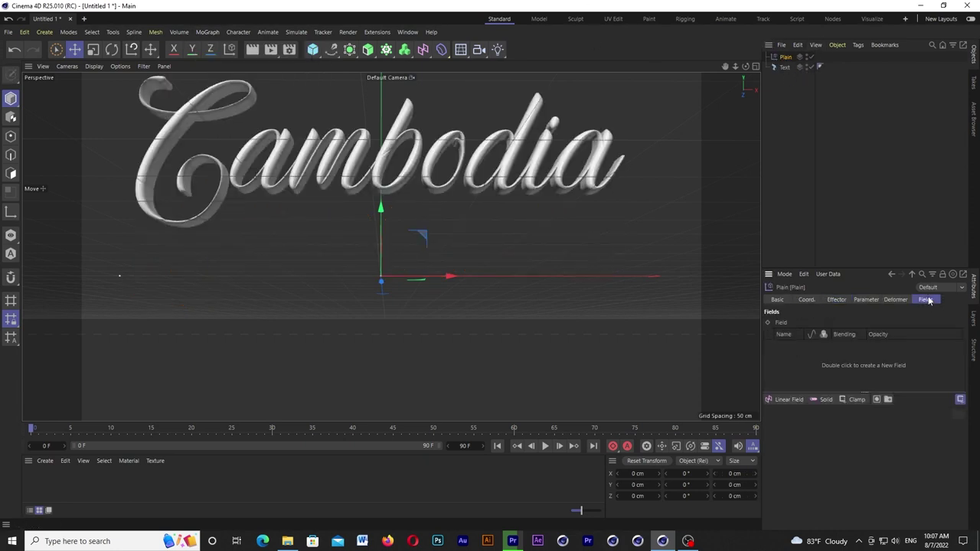
click(781, 399)
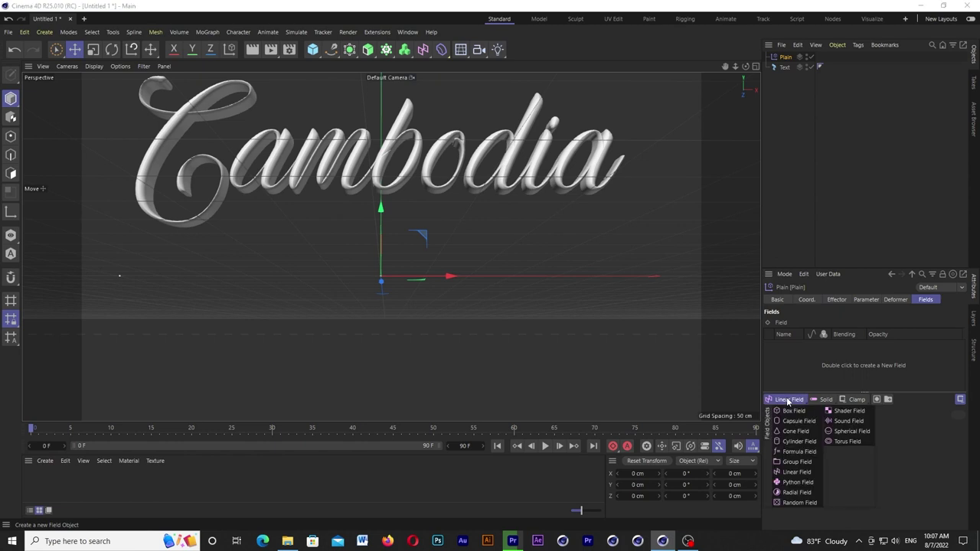
click(796, 473)
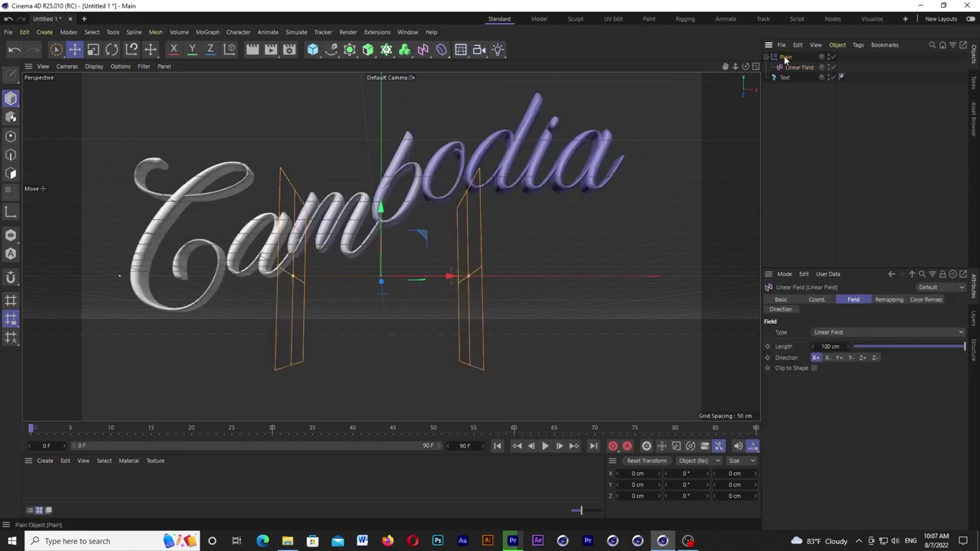
Enable Rotation and Scale on the Plain effector and set its Y position offset to 0 cm
click(842, 302)
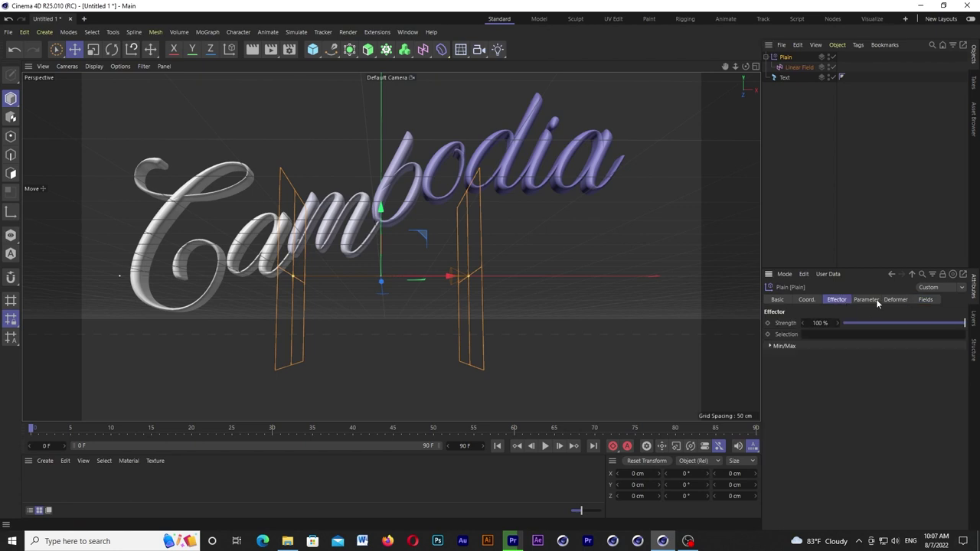
click(867, 301)
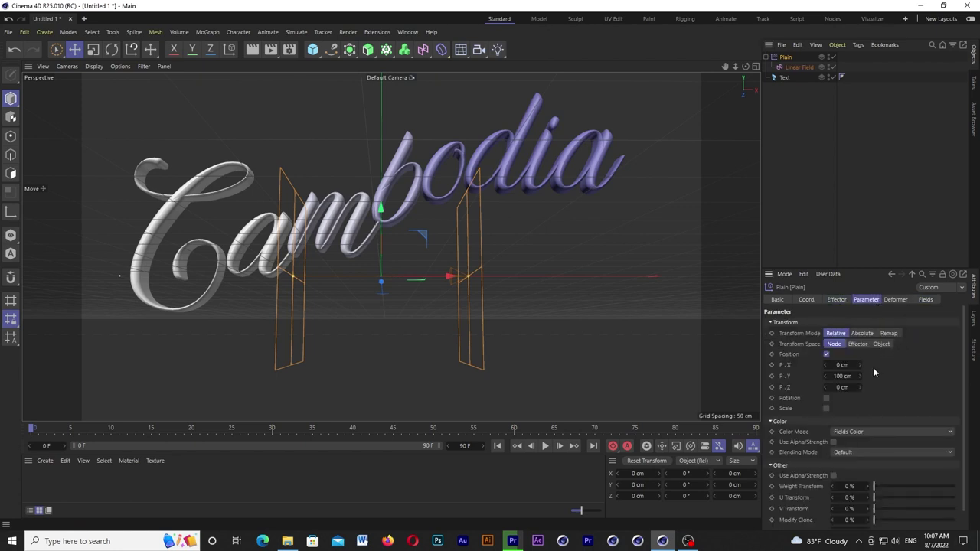
click(826, 399)
click(827, 442)
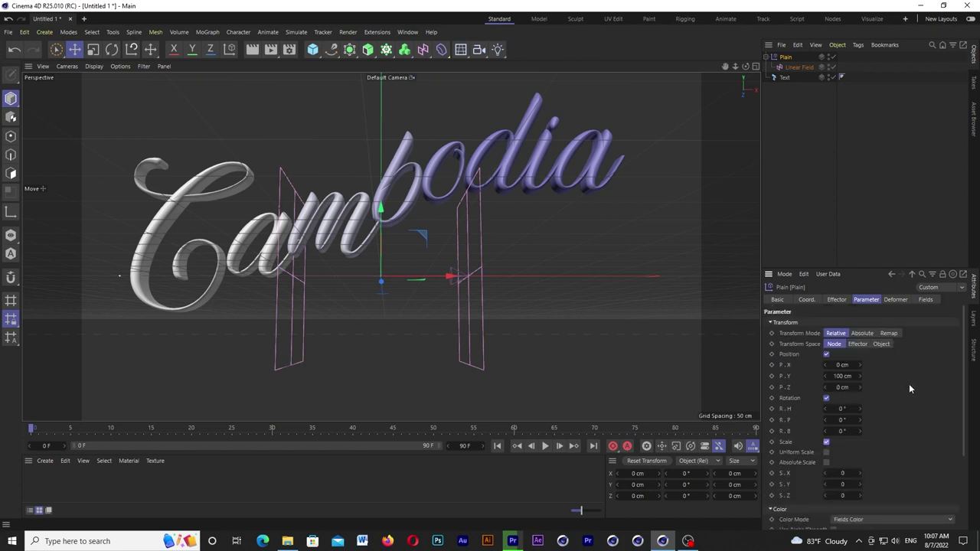
click(826, 355)
click(826, 355)
double_click(843, 376)
text(0)
key(Return)
drag(381, 206, 381, 180)
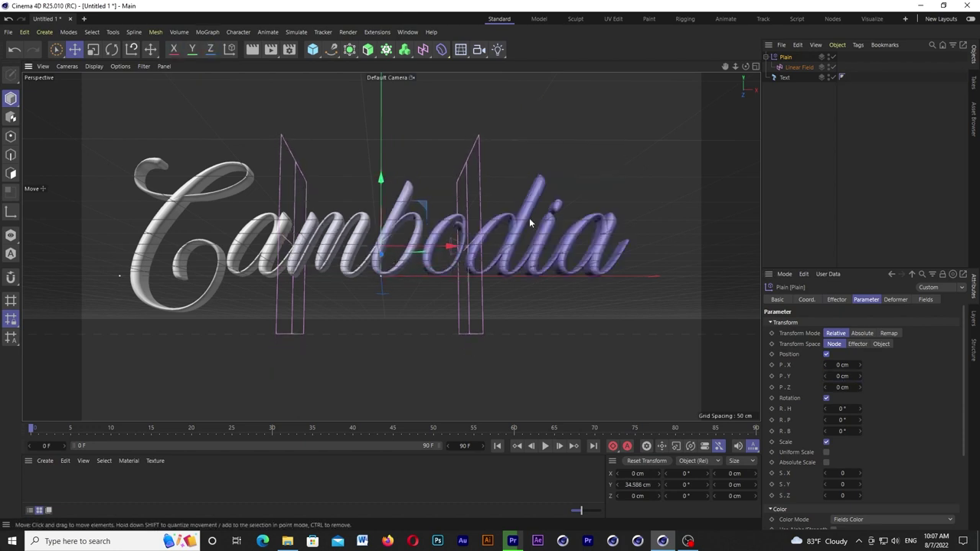
Set uniform absolute scale -1 and move the field to X -366.282 cm, hiding all letters
click(826, 452)
click(826, 463)
double_click(843, 473)
text(1)
key(Return)
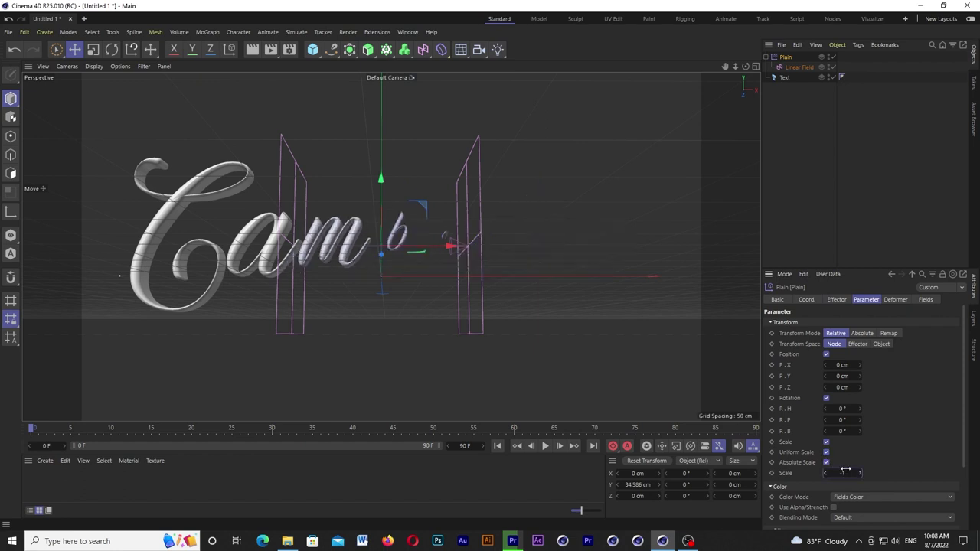
drag(452, 247, 125, 256)
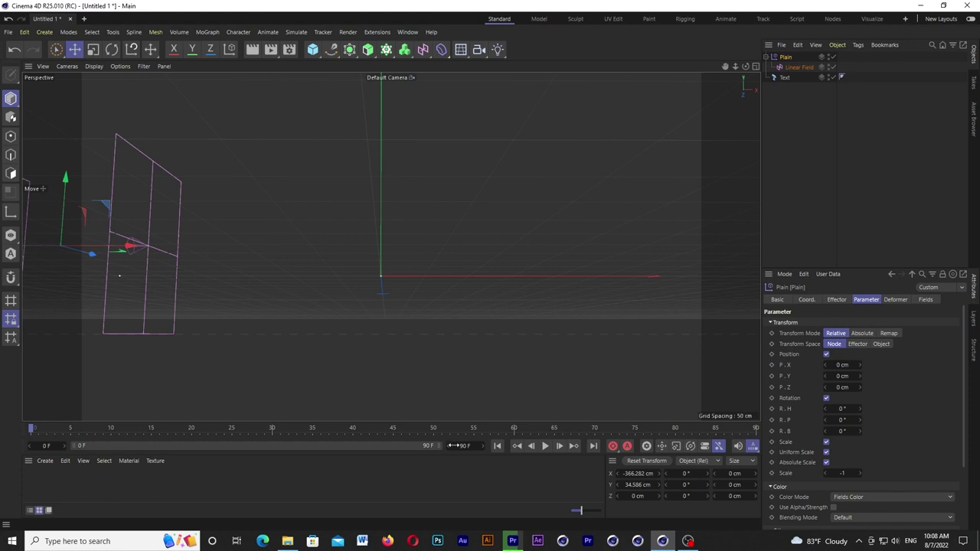
Keyframe the Linear Field from X -366.282 cm at frame 0 to 439.018 cm near frame 80, then preview
drag(150, 431, 11, 438)
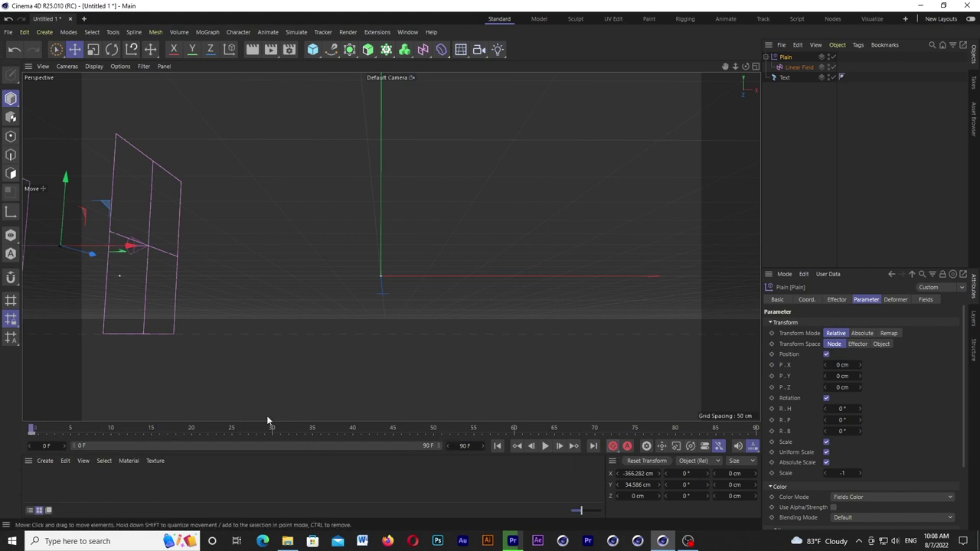
drag(192, 430, 675, 447)
mouse_move(131, 247)
mouse_down()
mouse_move(579, 262)
mouse_move(743, 262)
mouse_move(750, 248)
mouse_up()
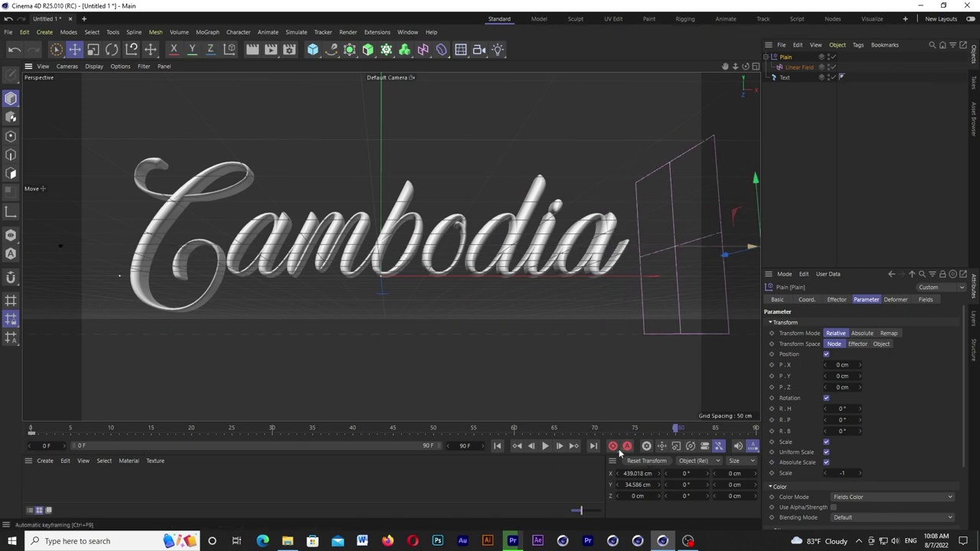
click(497, 446)
click(545, 446)
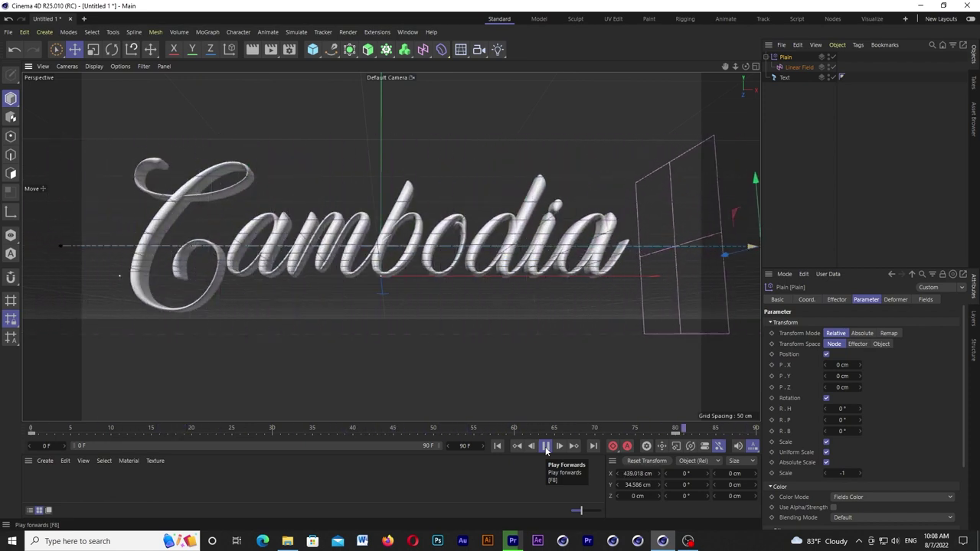
Scrub the timeline while trying heading and bank rotations, leaving H, P and B keyframed at 0°
click(546, 447)
drag(526, 430, 387, 433)
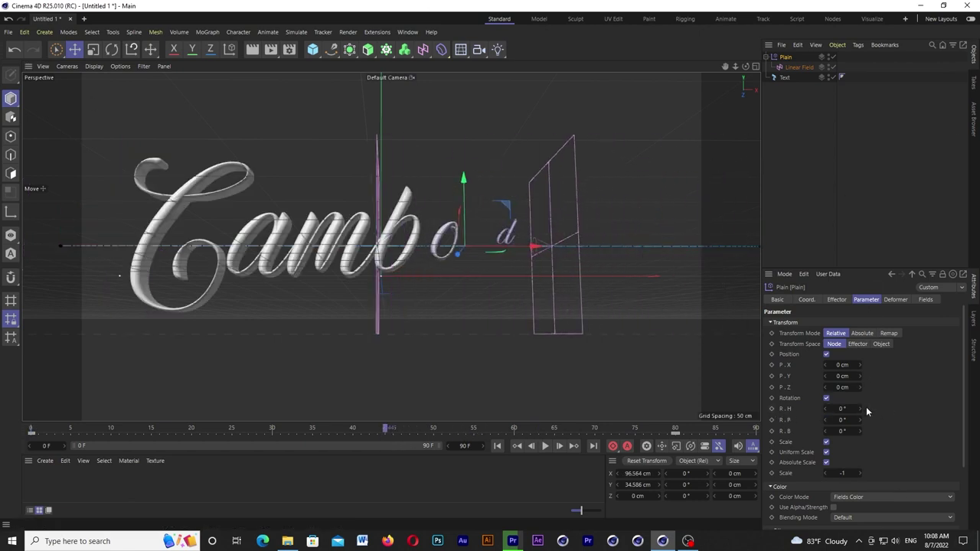
mouse_move(850, 408)
mouse_down()
mouse_move(804, 408)
mouse_move(861, 408)
mouse_move(804, 419)
mouse_move(830, 435)
mouse_up()
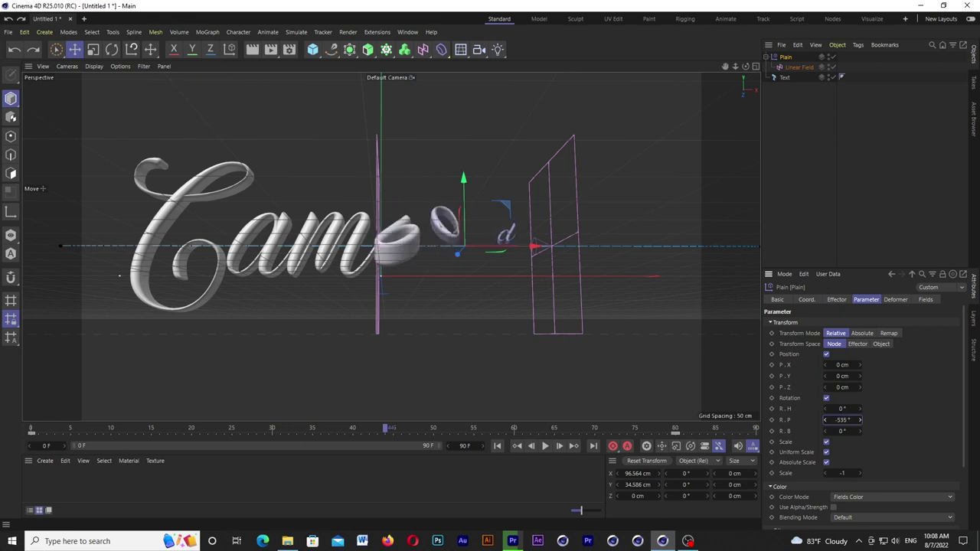
drag(839, 431, 770, 420)
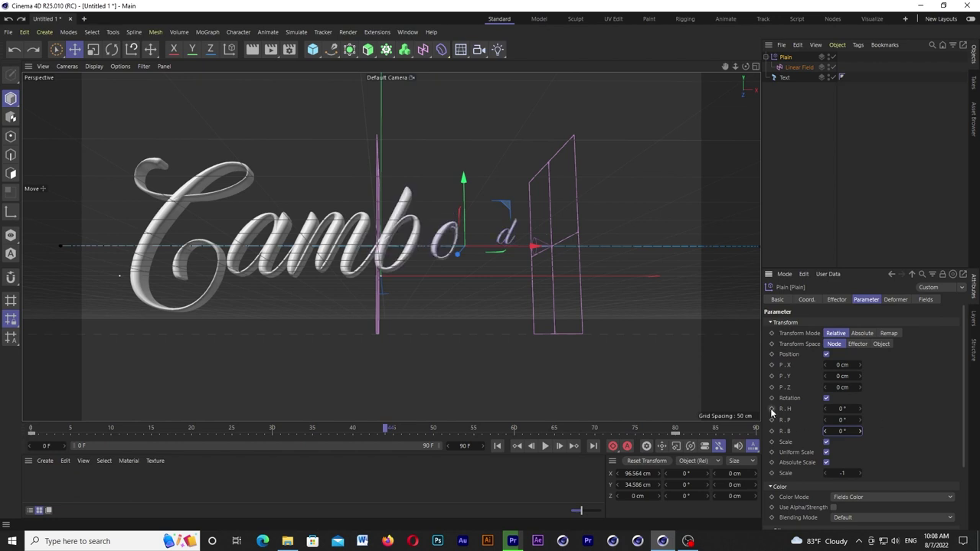
drag(590, 430, 676, 431)
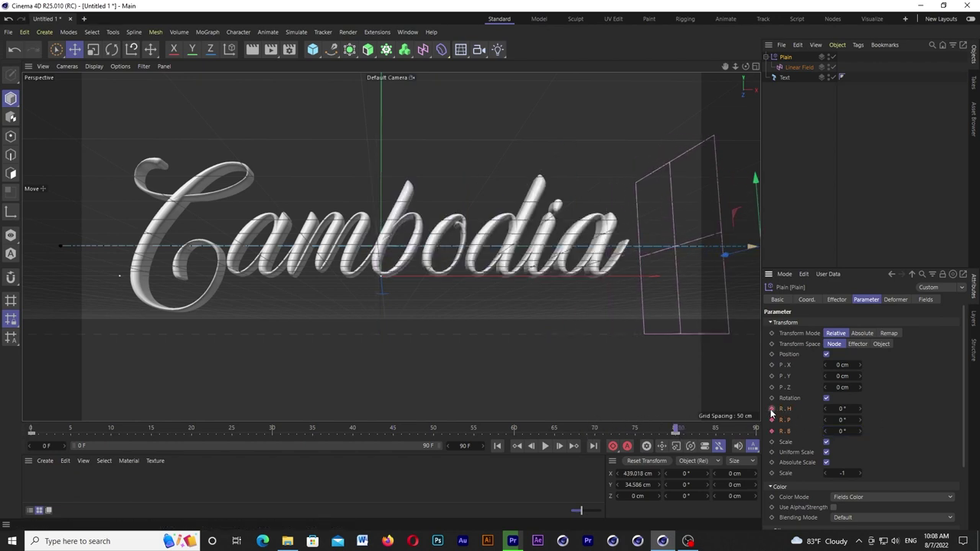
drag(596, 431, 0, 430)
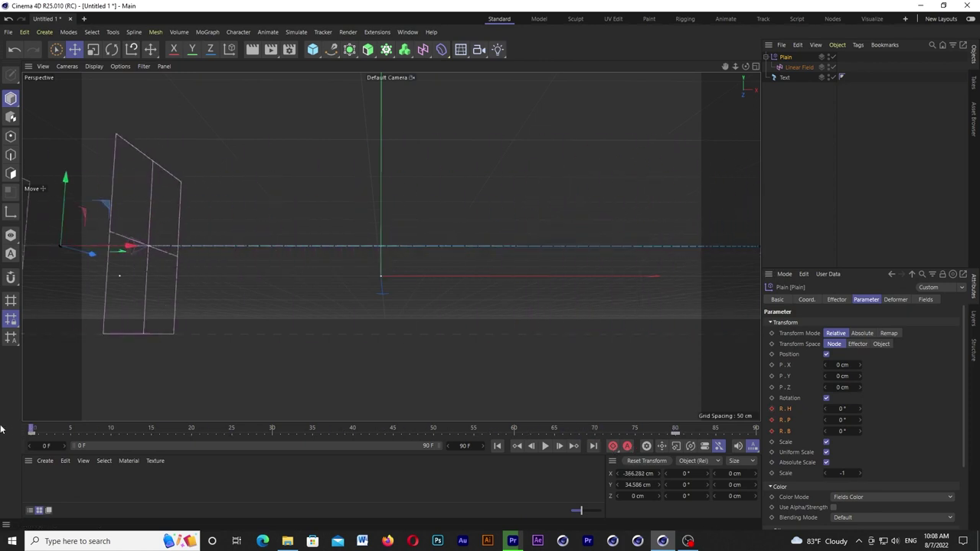
Keyframe the heading rotation at 360°, preview the spinning letters, and set the Z offset to -767 cm
click(843, 409)
text(0)
click(771, 409)
click(545, 446)
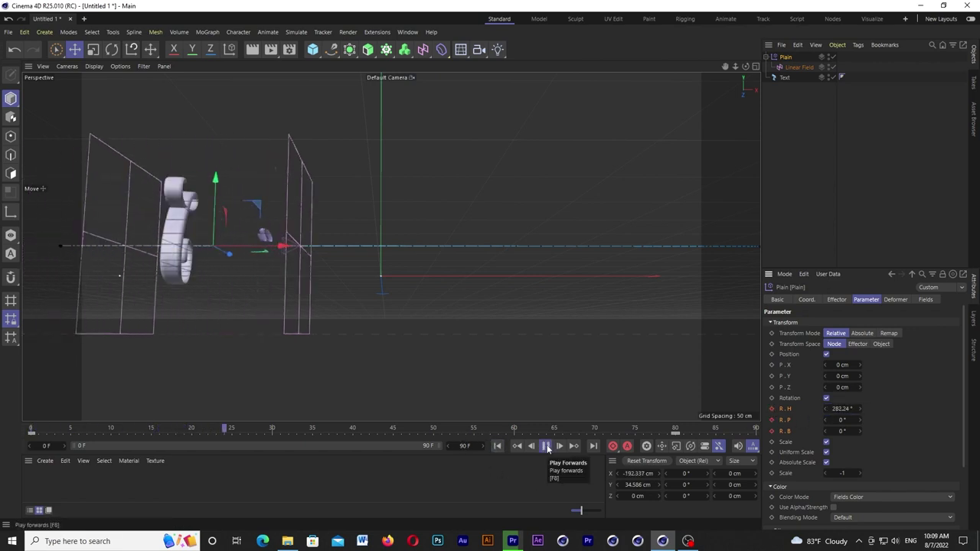
click(547, 447)
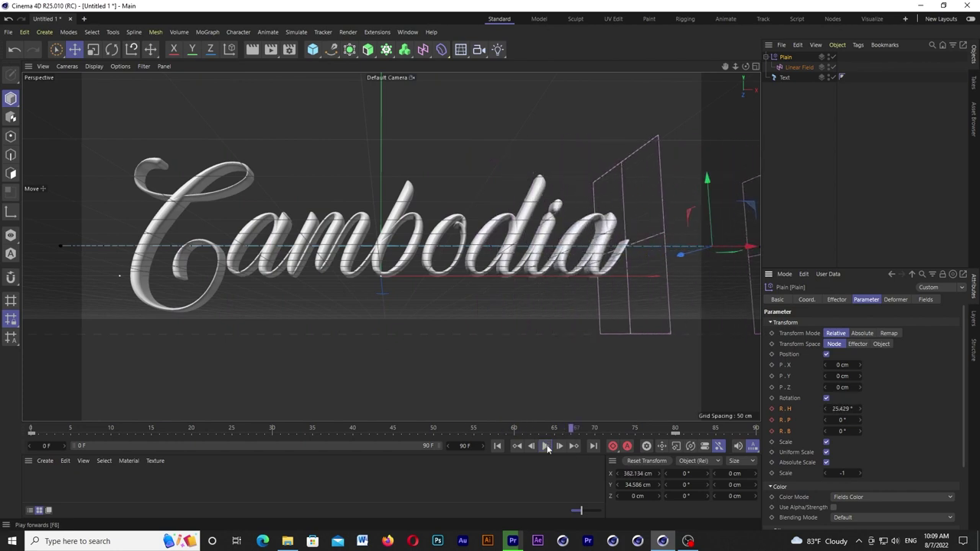
drag(469, 434, 344, 433)
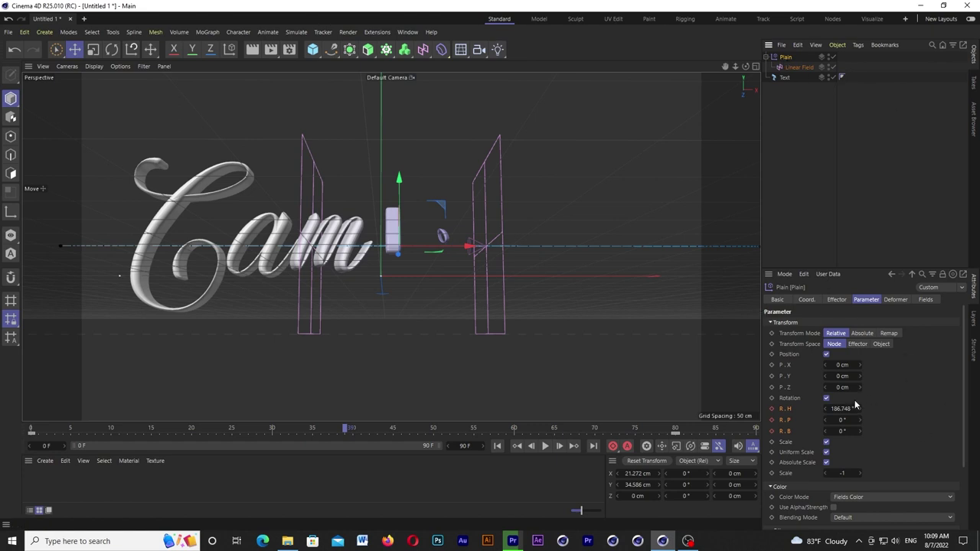
drag(860, 387, 811, 387)
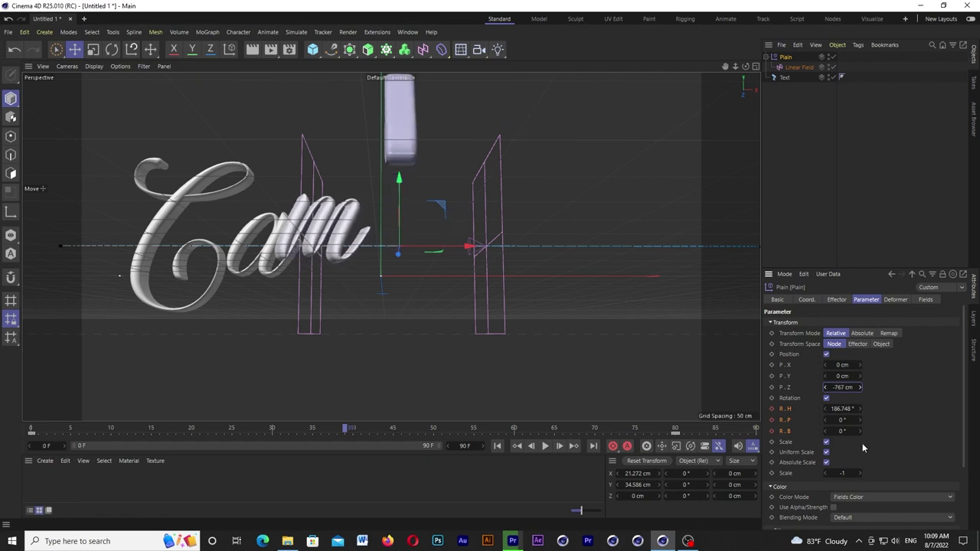
Push the Z offset to -1363.1 cm, lower the Y offset, and replay the fly-in
drag(844, 388, 835, 388)
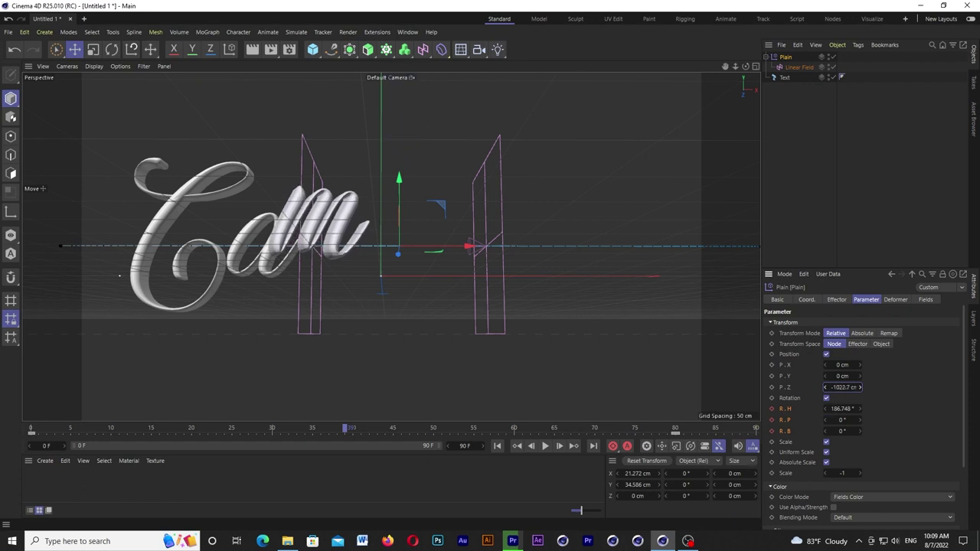
drag(845, 376, 840, 377)
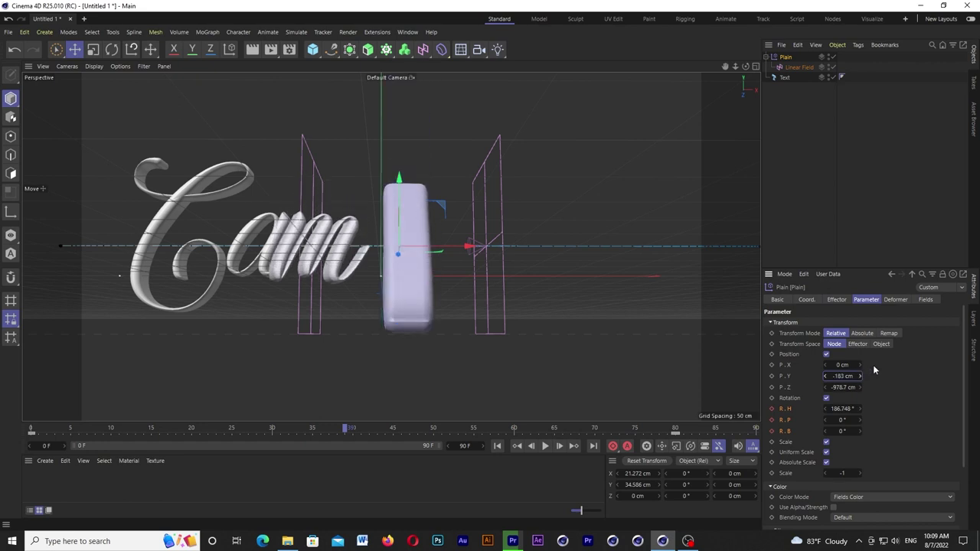
drag(842, 387, 840, 387)
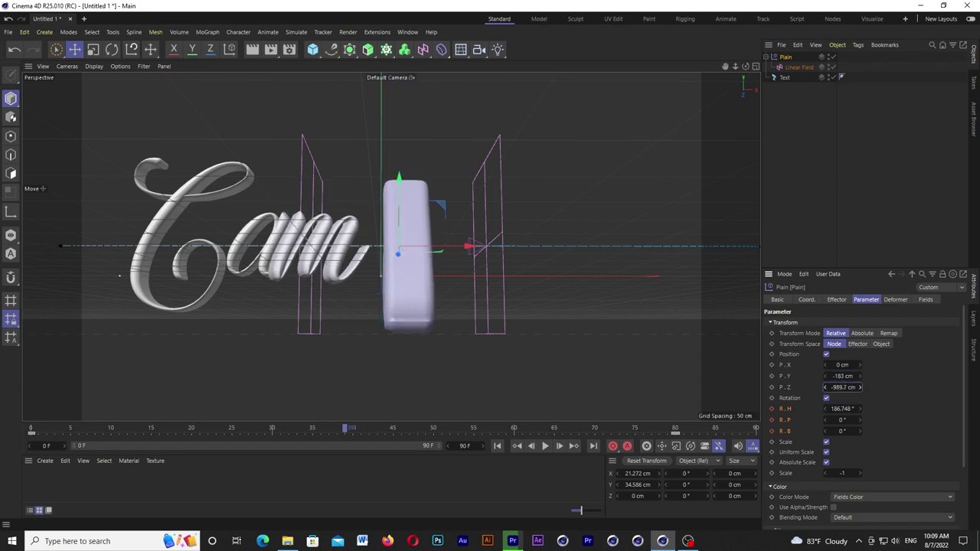
drag(842, 387, 840, 387)
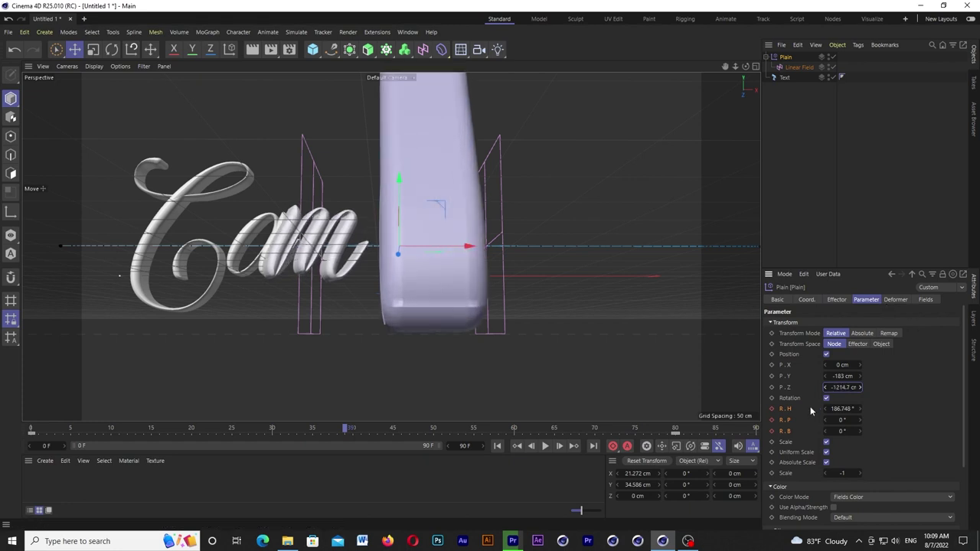
drag(842, 387, 840, 388)
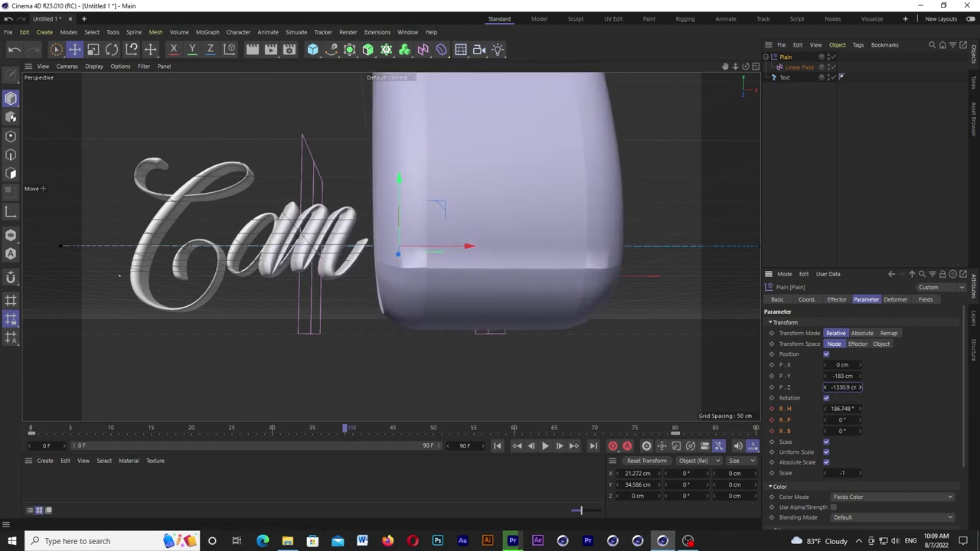
drag(840, 387, 838, 387)
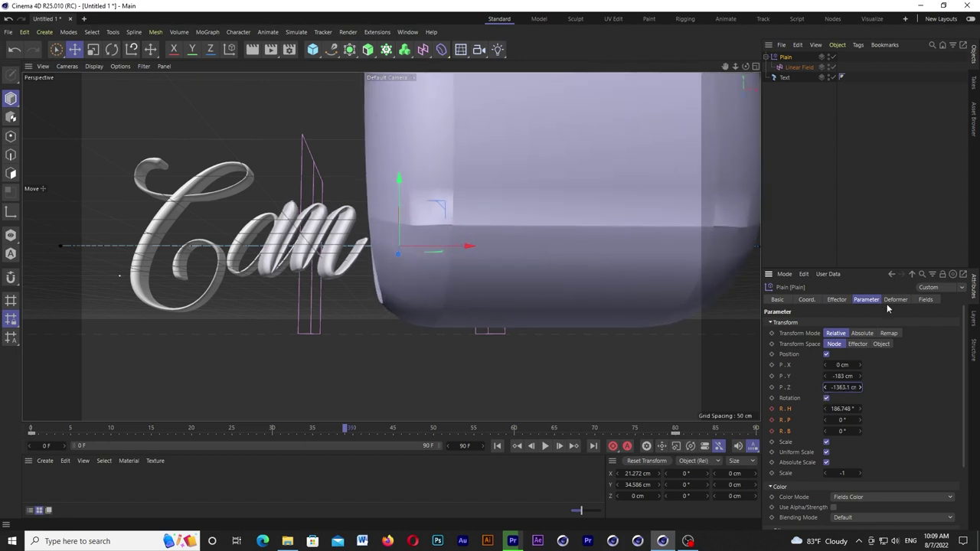
drag(859, 376, 858, 379)
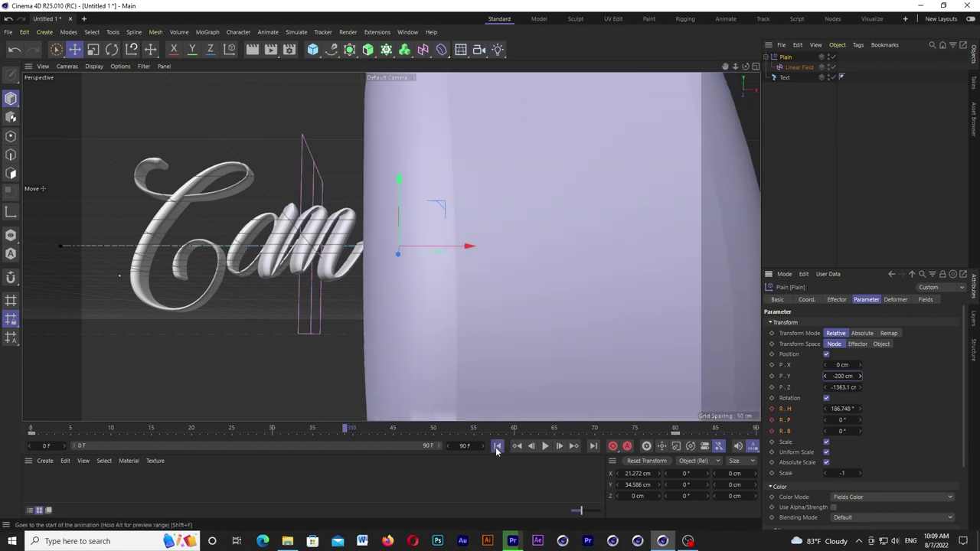
click(495, 447)
click(545, 447)
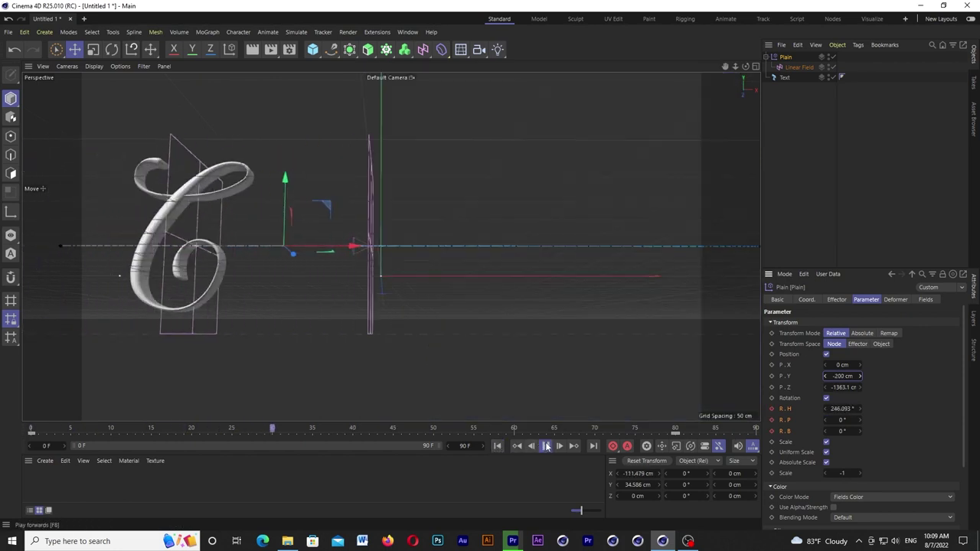
click(546, 447)
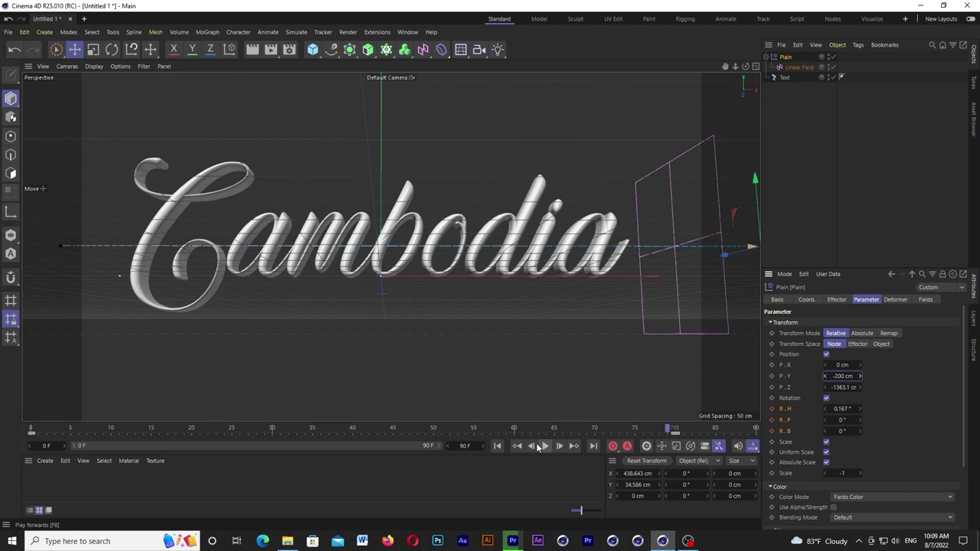
click(496, 446)
click(549, 450)
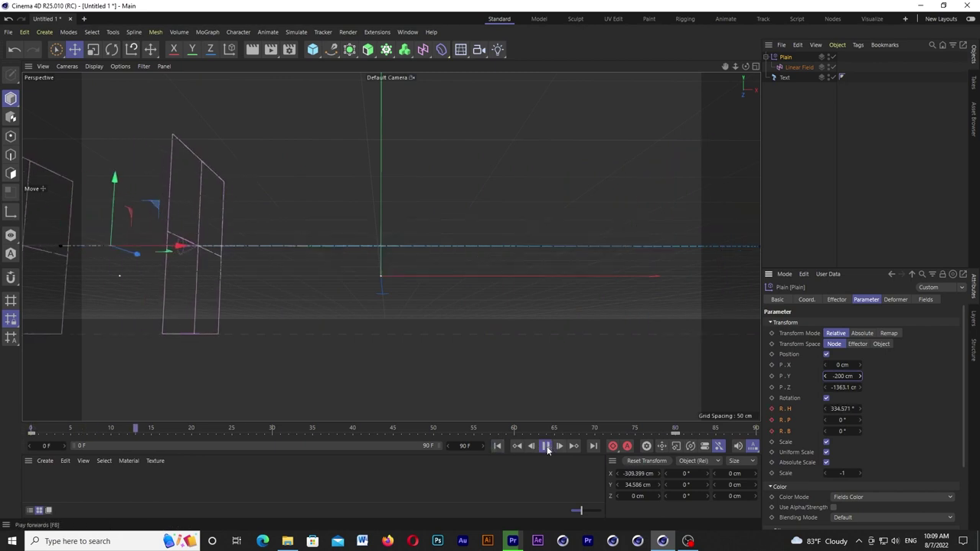
click(546, 447)
Refine the offsets to X 153 cm, Y -212 cm, Z -1556.1 cm and replay the fly-in
drag(507, 430, 312, 431)
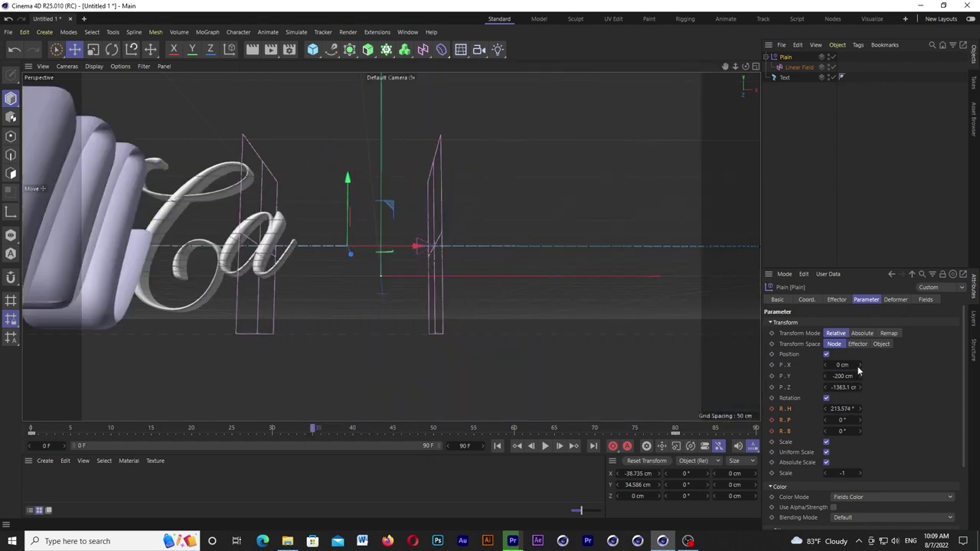
mouse_move(848, 376)
mouse_down()
mouse_move(839, 376)
mouse_move(904, 366)
mouse_up()
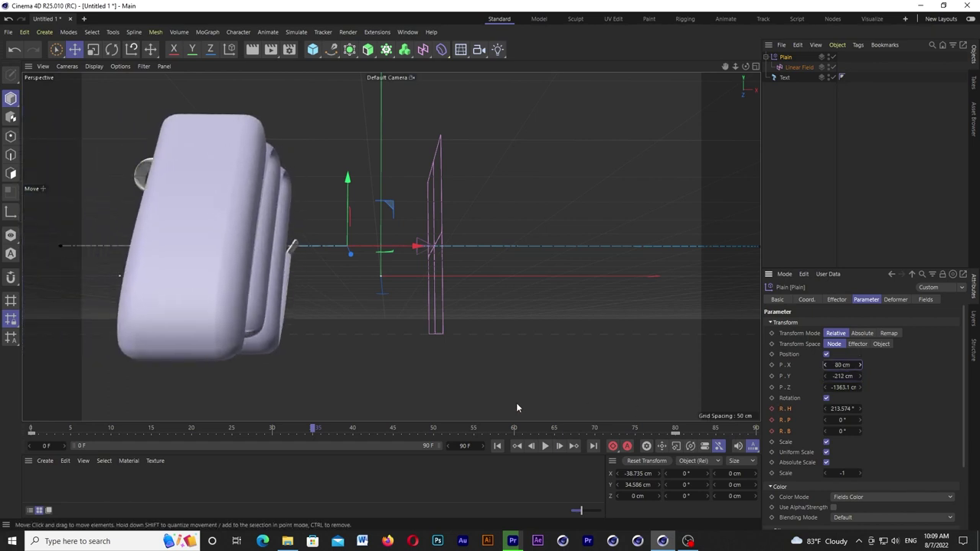
mouse_move(316, 429)
mouse_down()
mouse_move(186, 431)
mouse_move(368, 431)
mouse_move(354, 432)
mouse_up()
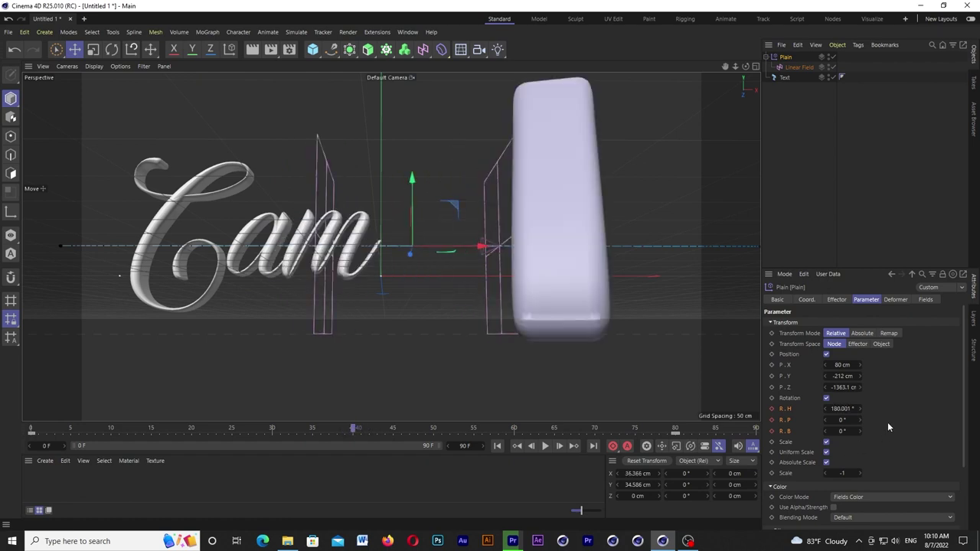
drag(851, 389, 835, 388)
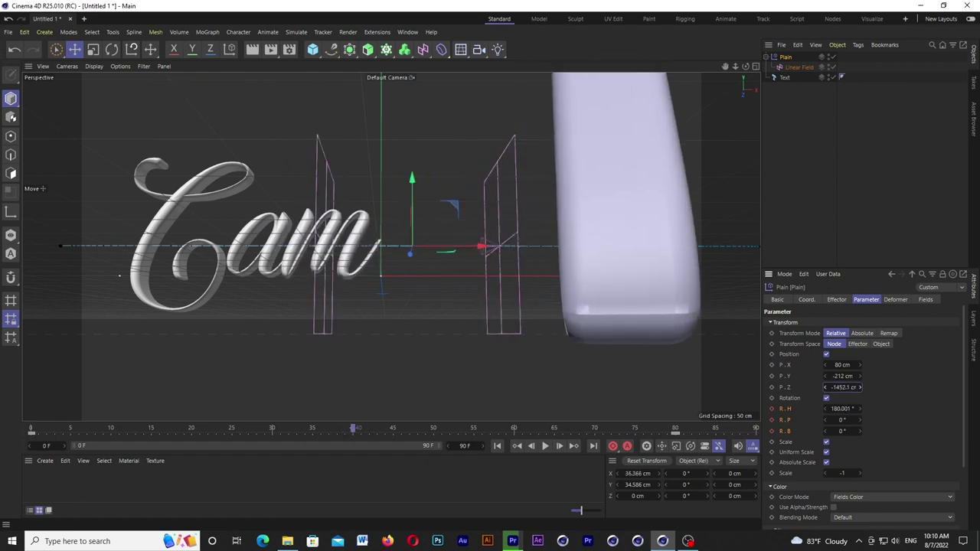
mouse_move(285, 428)
mouse_down()
mouse_move(171, 429)
mouse_move(316, 431)
mouse_up()
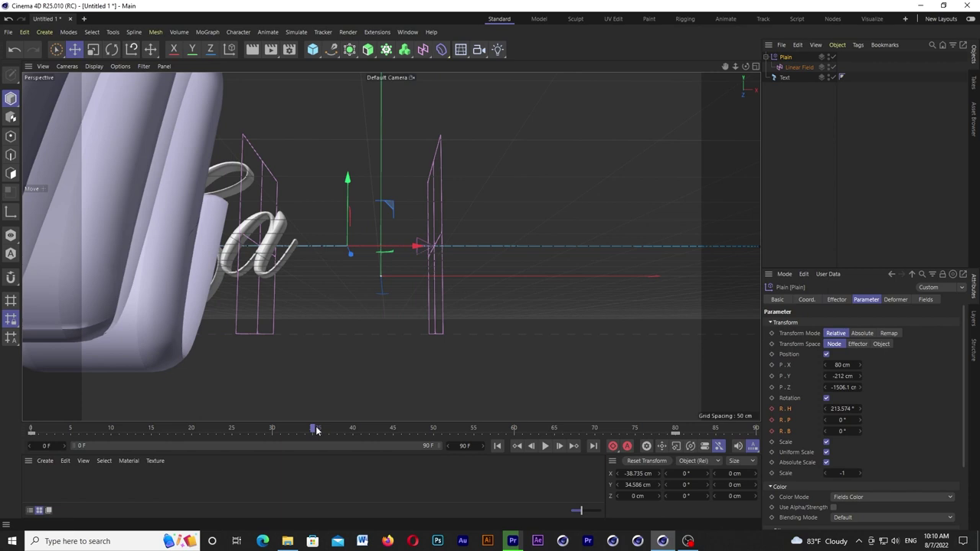
drag(842, 366, 844, 367)
text(153)
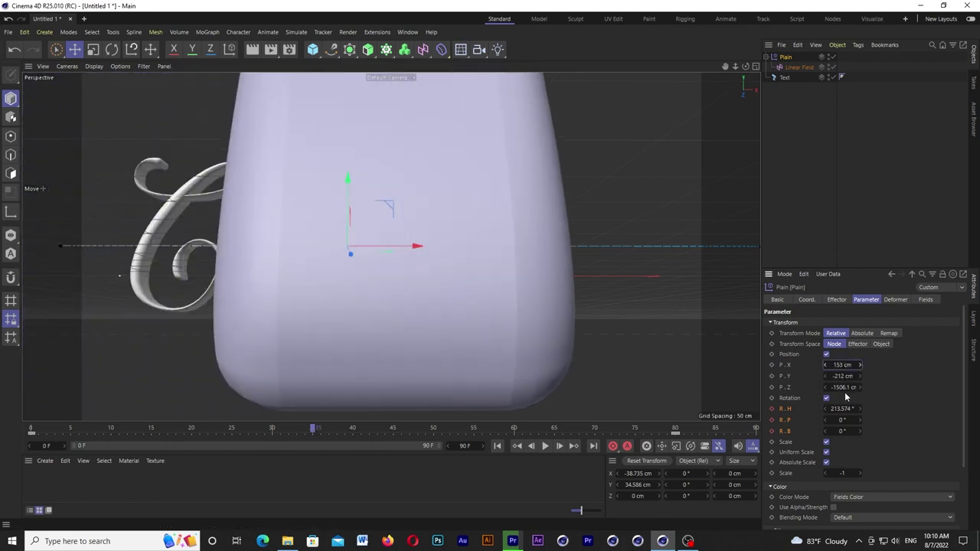
drag(844, 388, 846, 388)
click(497, 446)
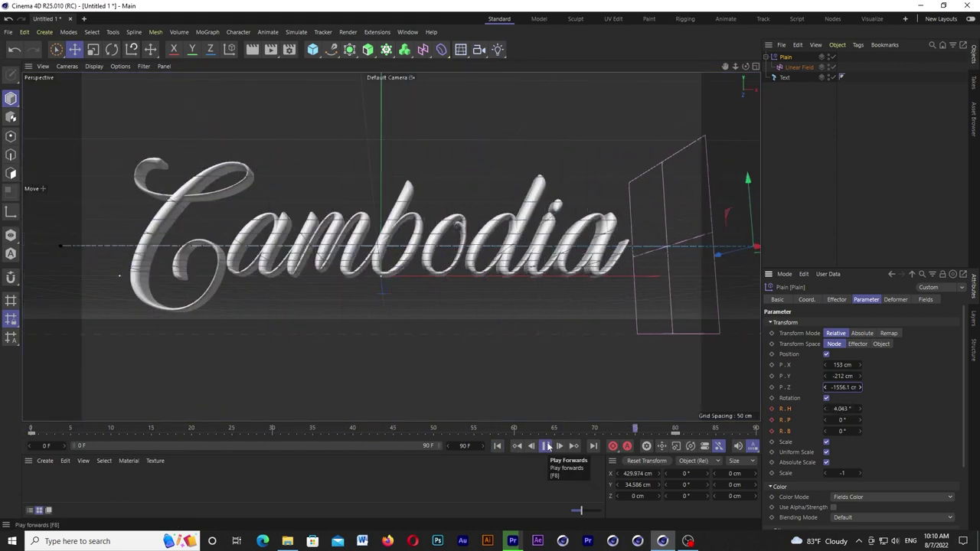
click(548, 446)
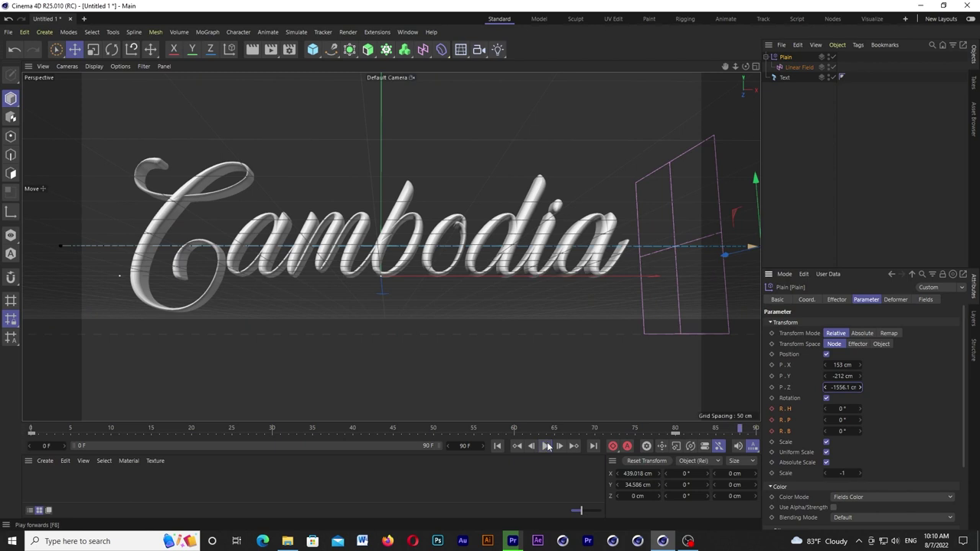
click(785, 78)
click(205, 32)
Add a Delay effector in Spring mode at 78% strength and preview the springy settle
click(207, 30)
click(208, 30)
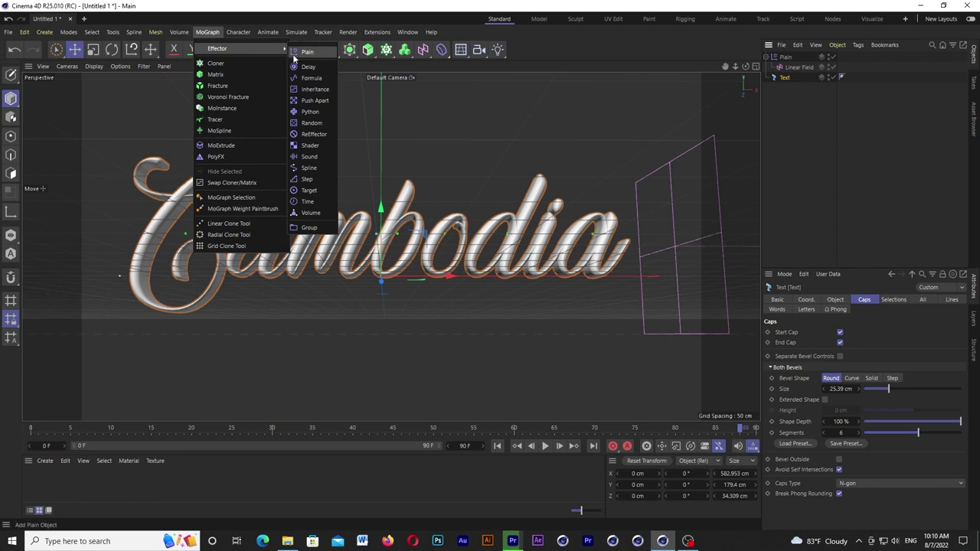
click(308, 67)
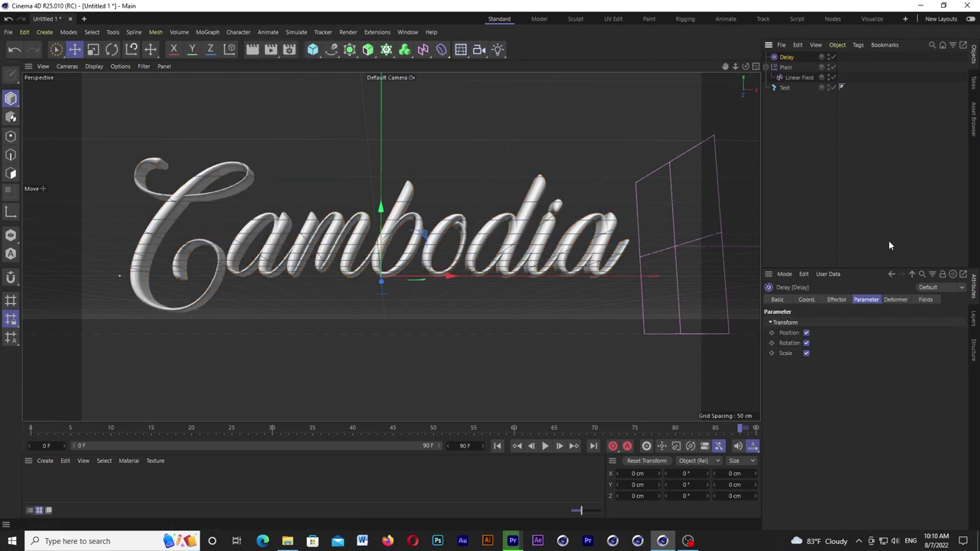
click(839, 299)
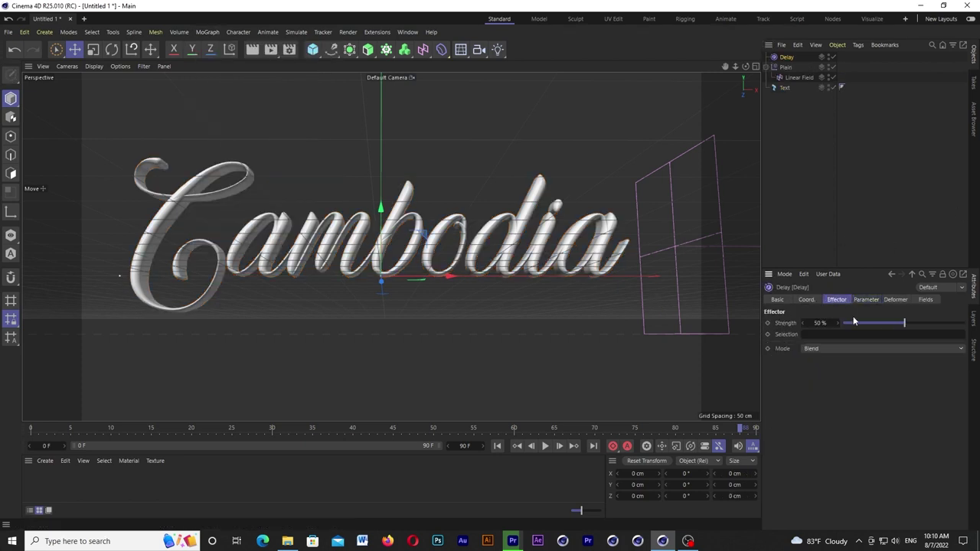
click(820, 351)
click(821, 382)
drag(901, 329, 912, 325)
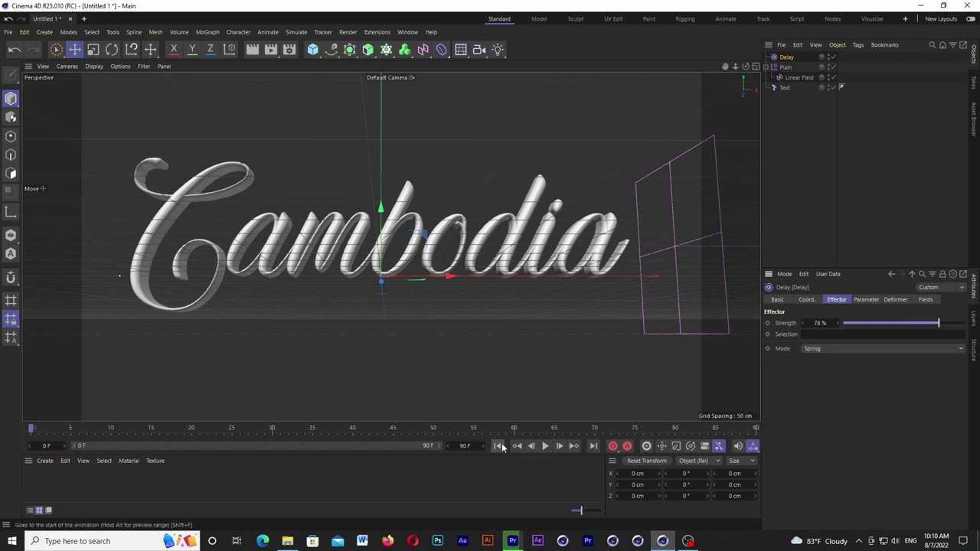
click(545, 445)
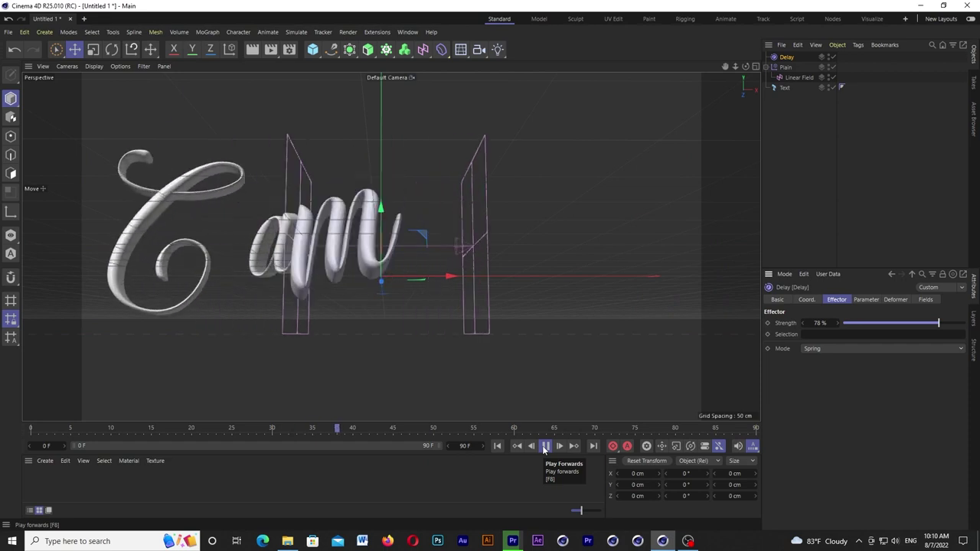
click(545, 445)
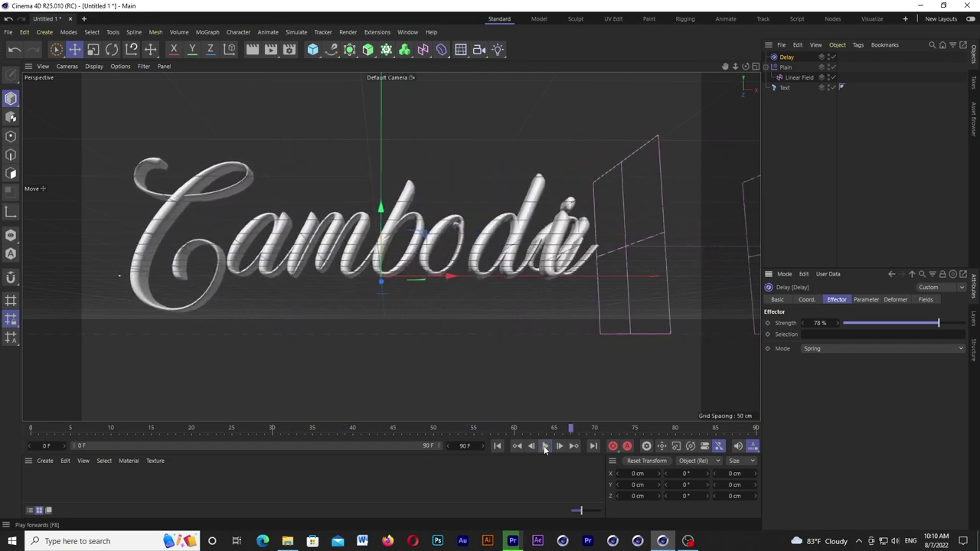
Apply the Car Paint - Yellow material to the Cambodia text and play the animation to check it
click(974, 119)
click(837, 58)
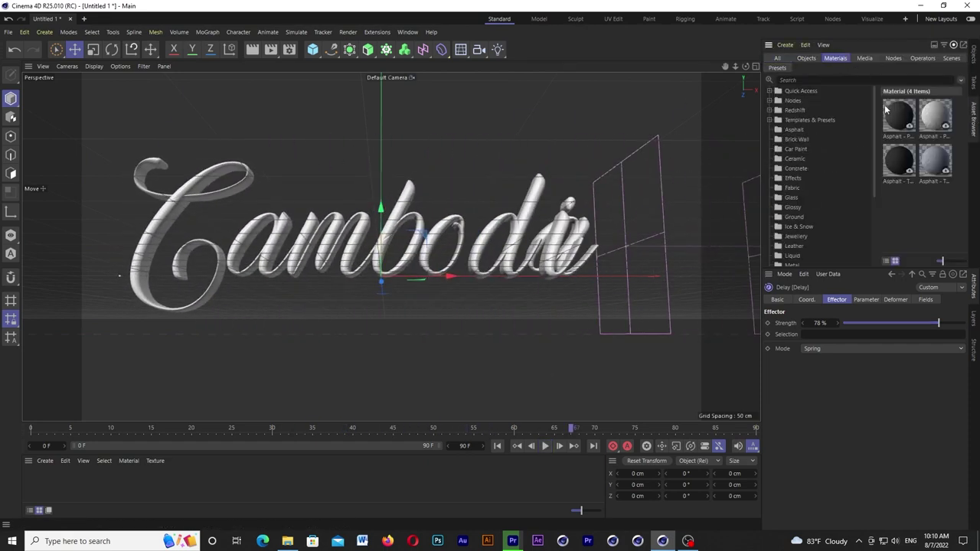
click(796, 149)
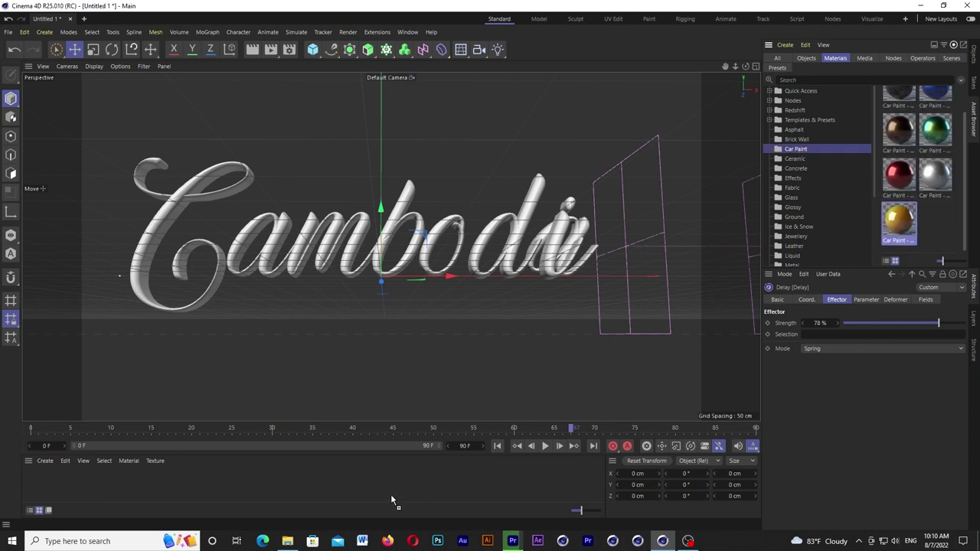
drag(391, 497, 393, 491)
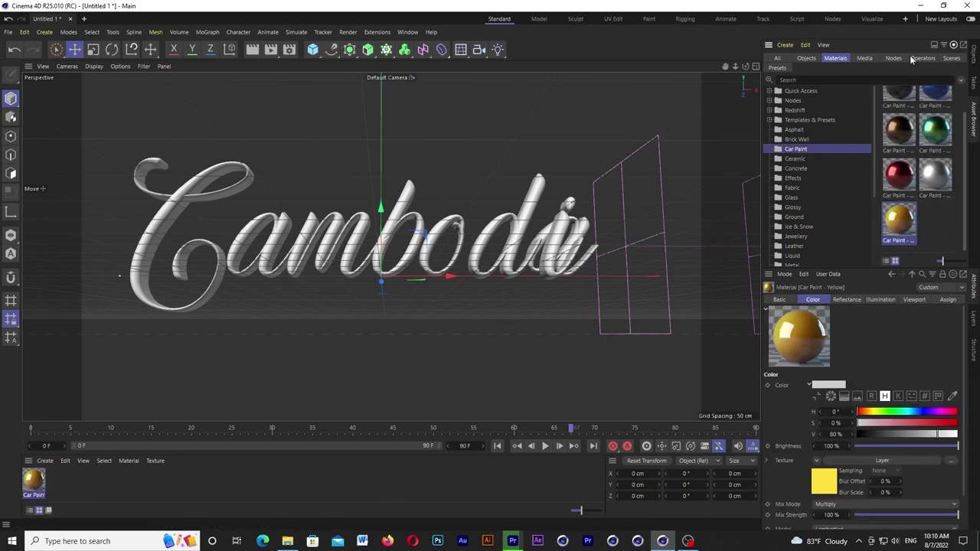
click(976, 52)
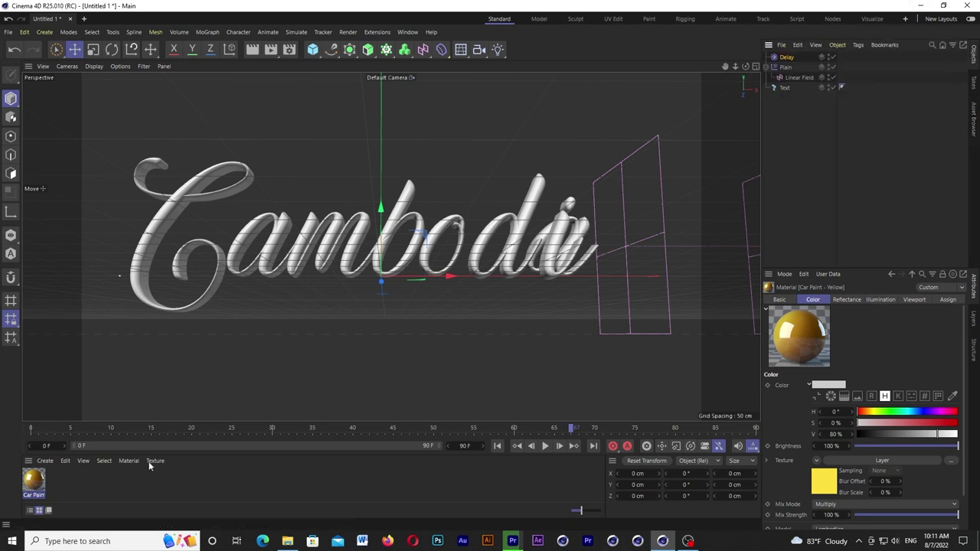
drag(292, 245, 293, 247)
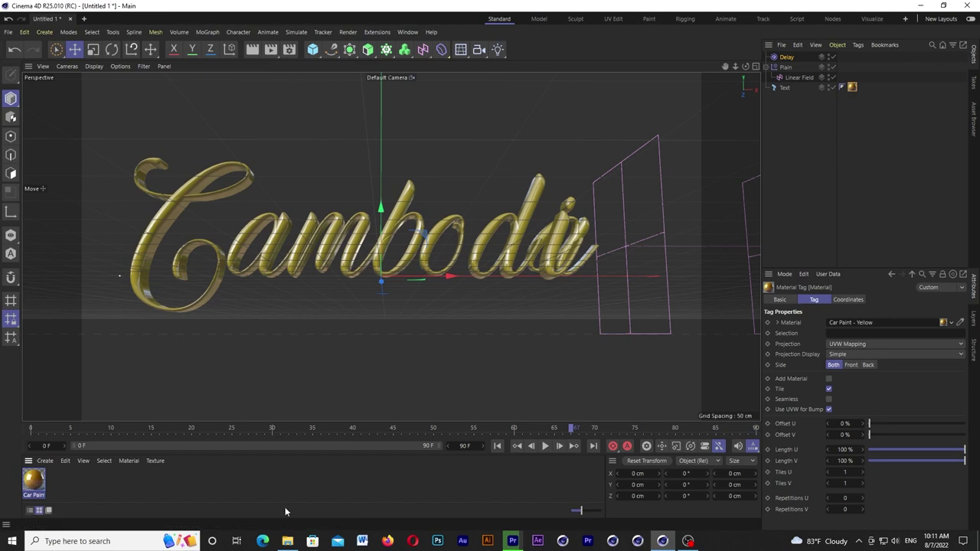
click(497, 446)
click(546, 447)
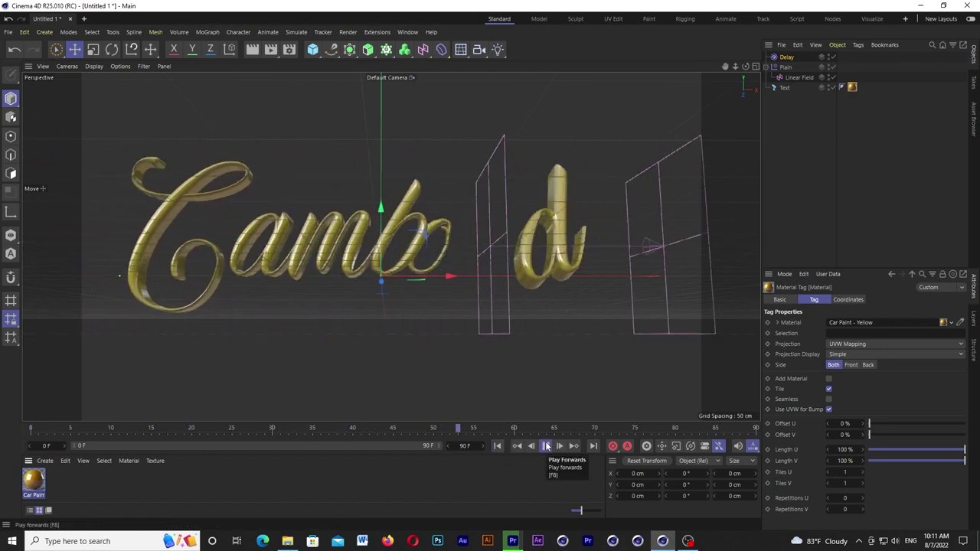
Add an Environment Sky object to the scene
click(972, 119)
mouse_move(935, 130)
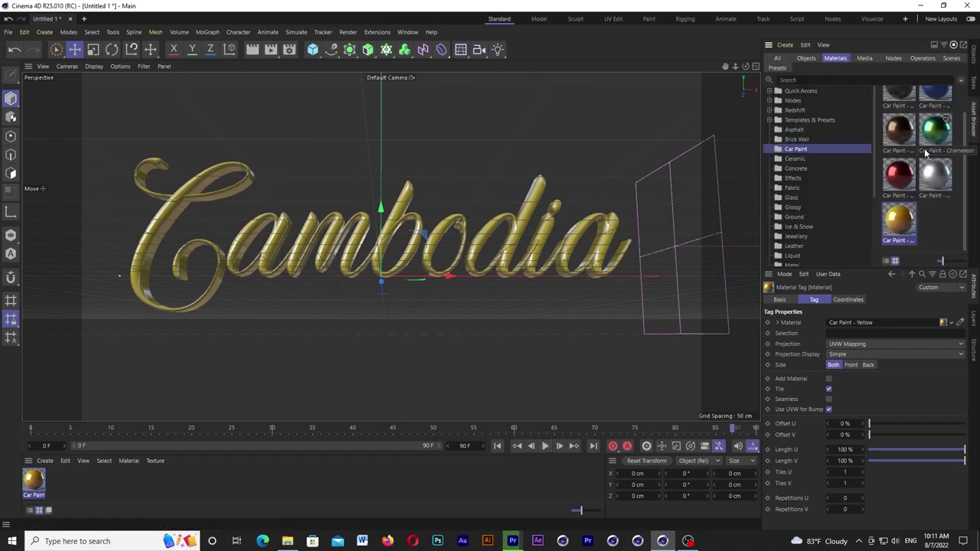
click(460, 49)
click(501, 82)
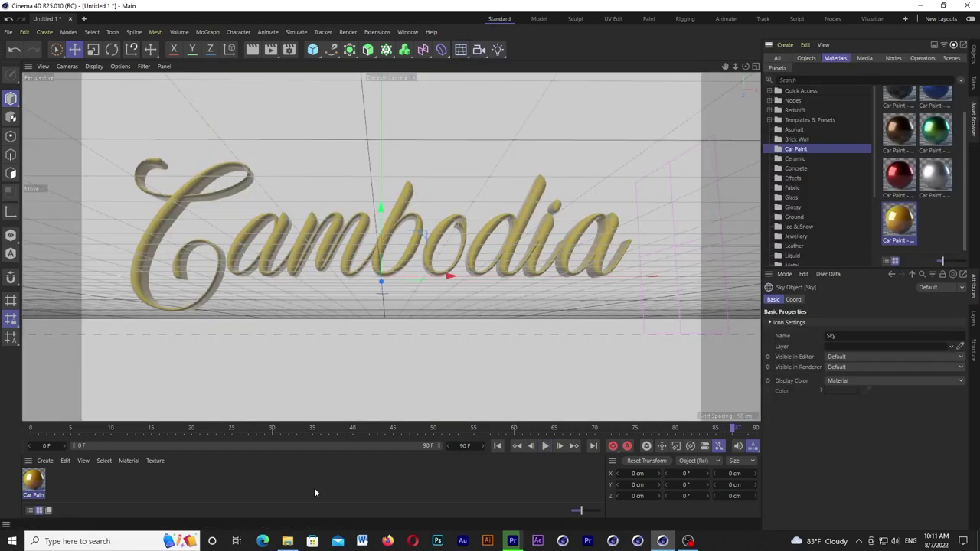
Create a new default material and open it in the Material Editor
click(317, 493)
click(45, 461)
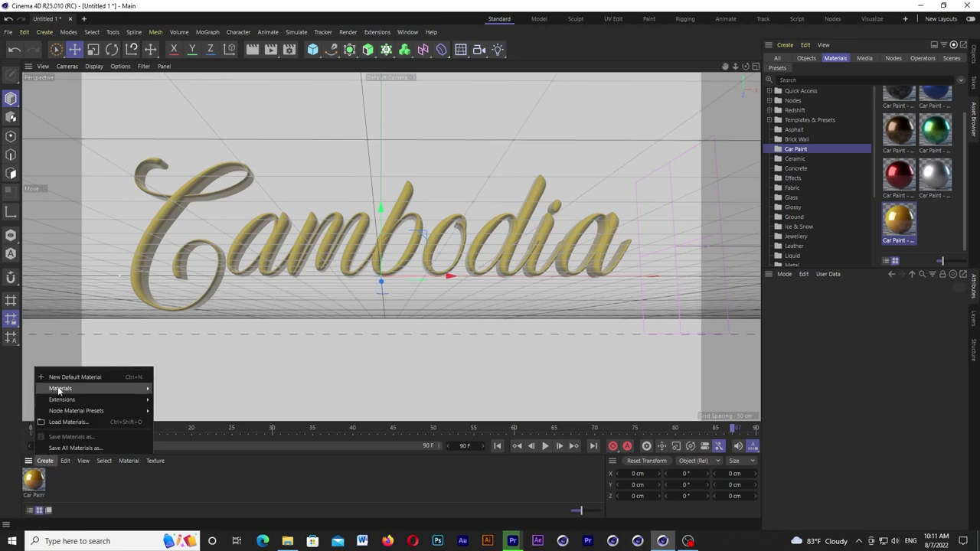
click(64, 377)
double_click(31, 481)
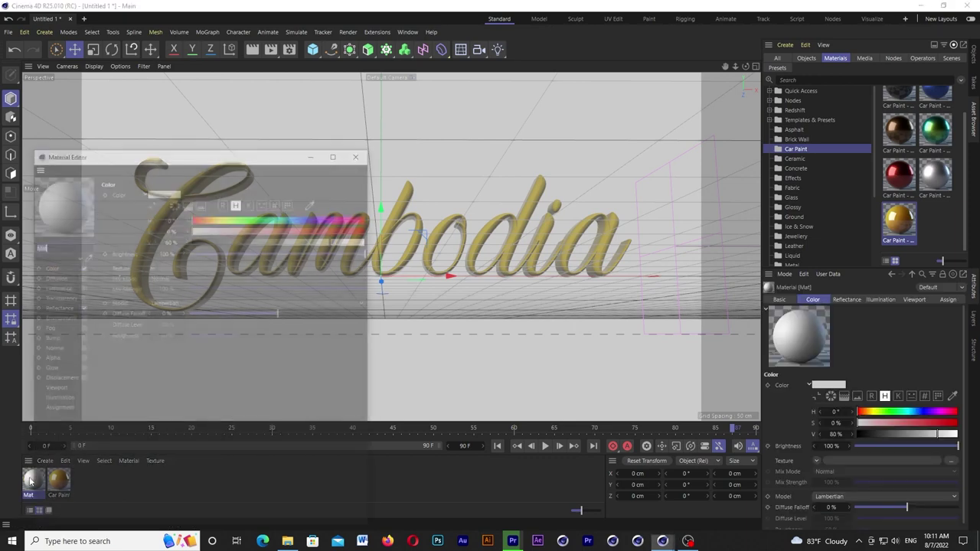
drag(221, 154, 517, 42)
Load studio_small_03.jpg from the HDRI folder as the material's colour texture
click(658, 156)
double_click(447, 287)
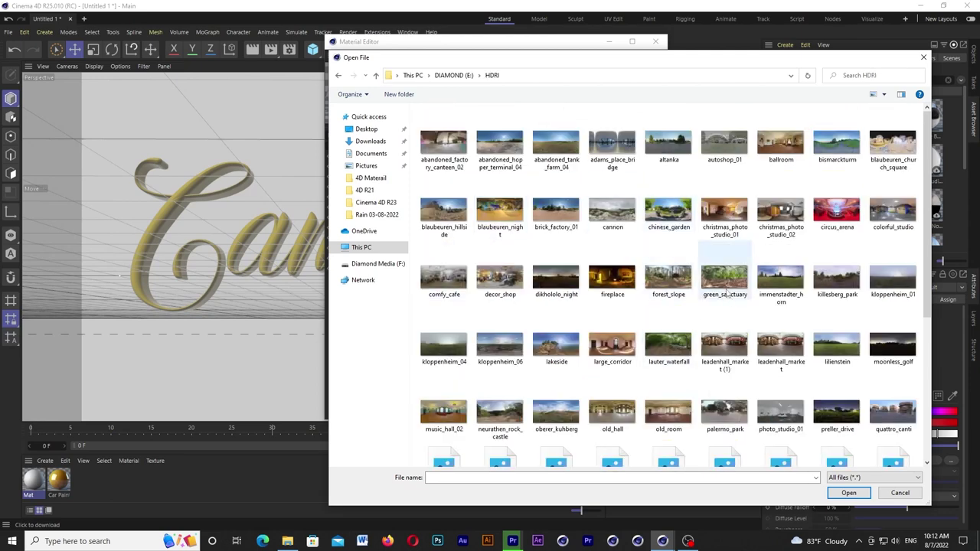
scroll(697, 310, down, 3)
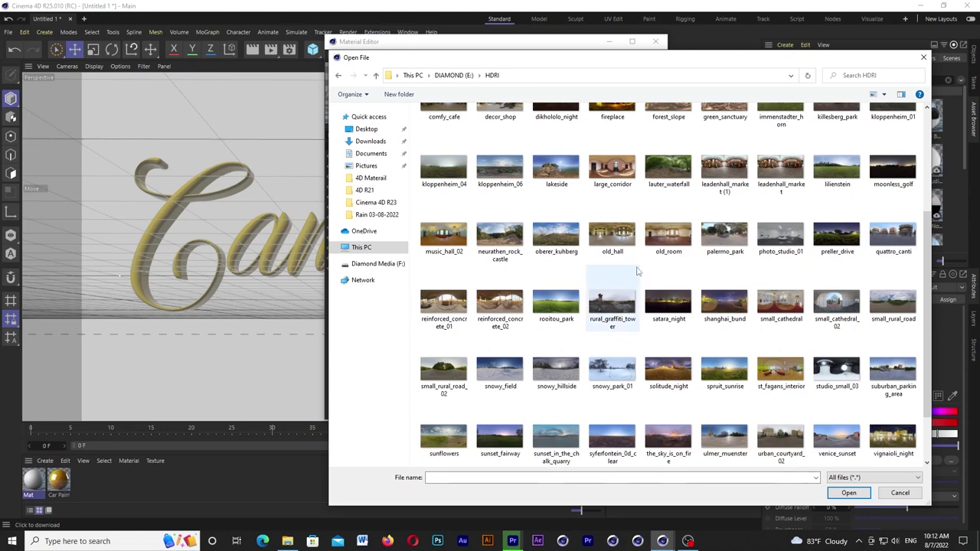
scroll(776, 300, down, 1)
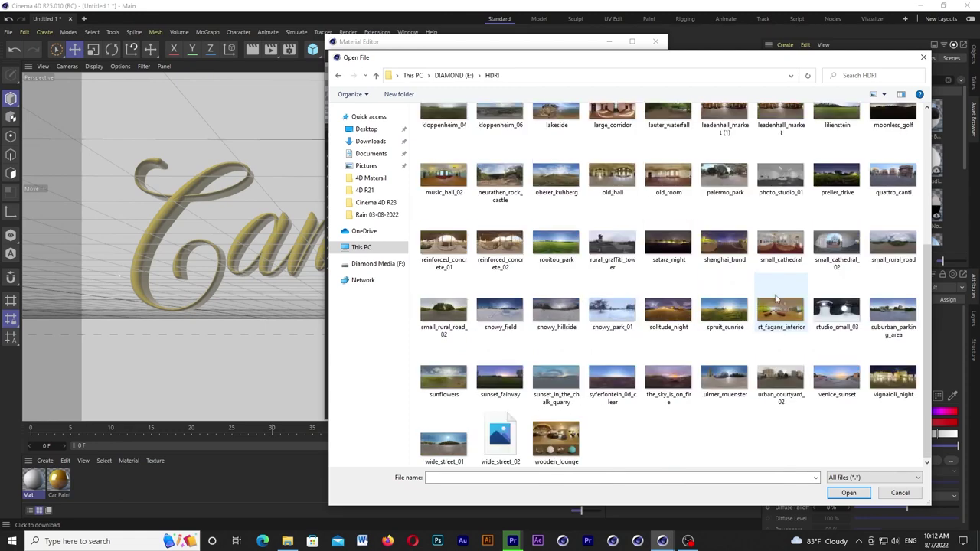
double_click(841, 313)
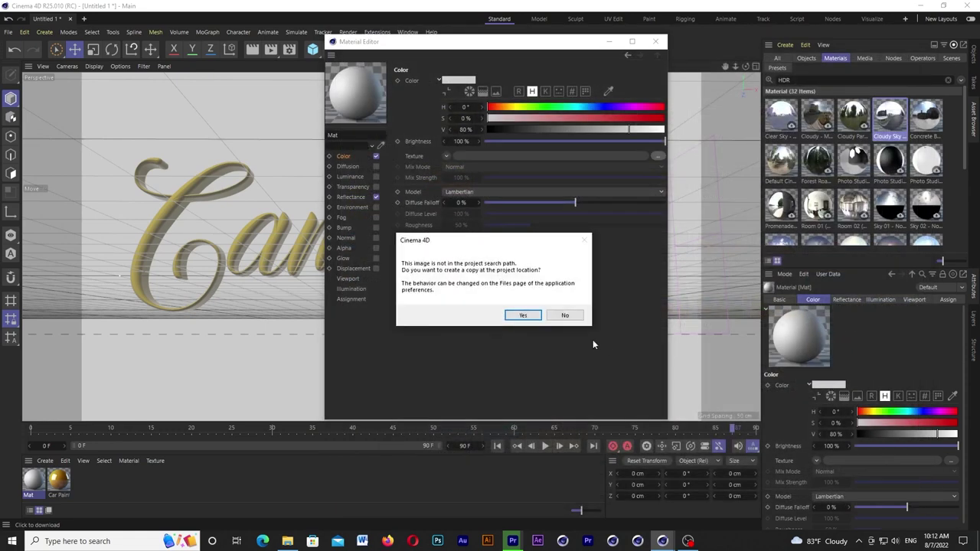
click(534, 317)
click(655, 42)
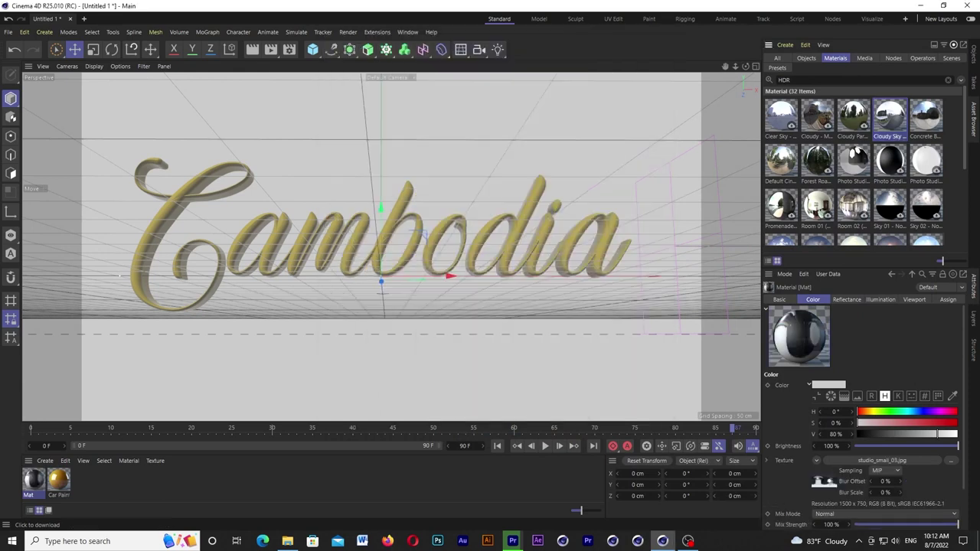
click(975, 53)
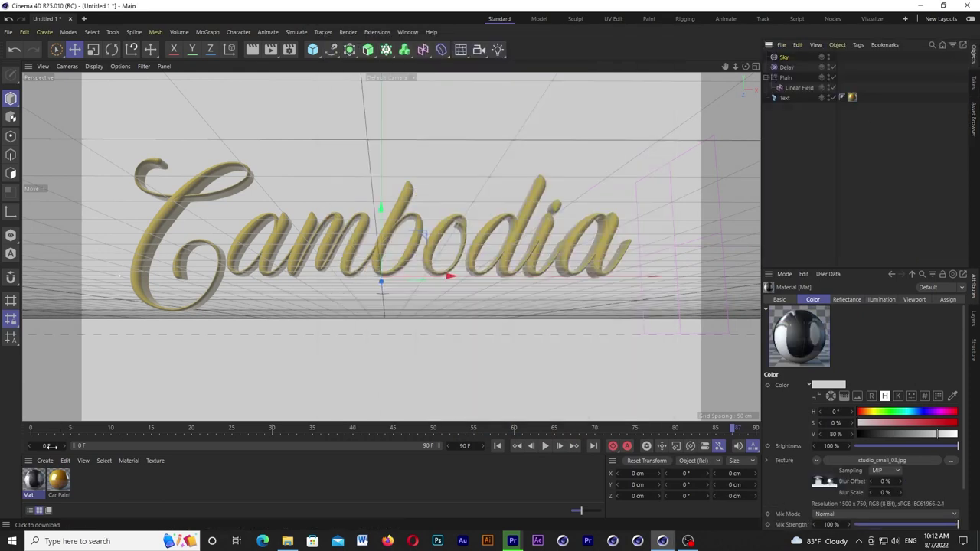
Put Mat on the Sky and give it a Compositing tag with Seen by Camera off
drag(778, 52, 786, 61)
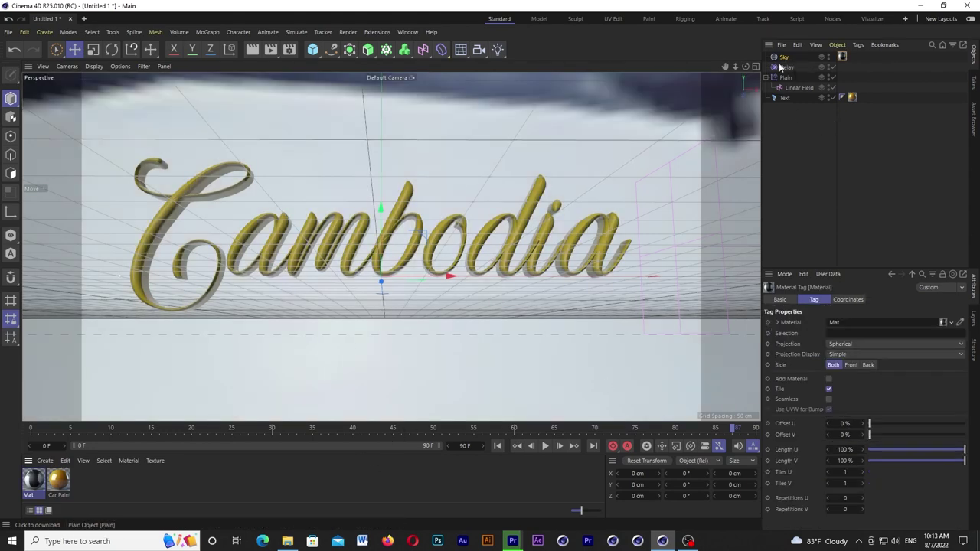
right_click(786, 57)
mouse_move(816, 128)
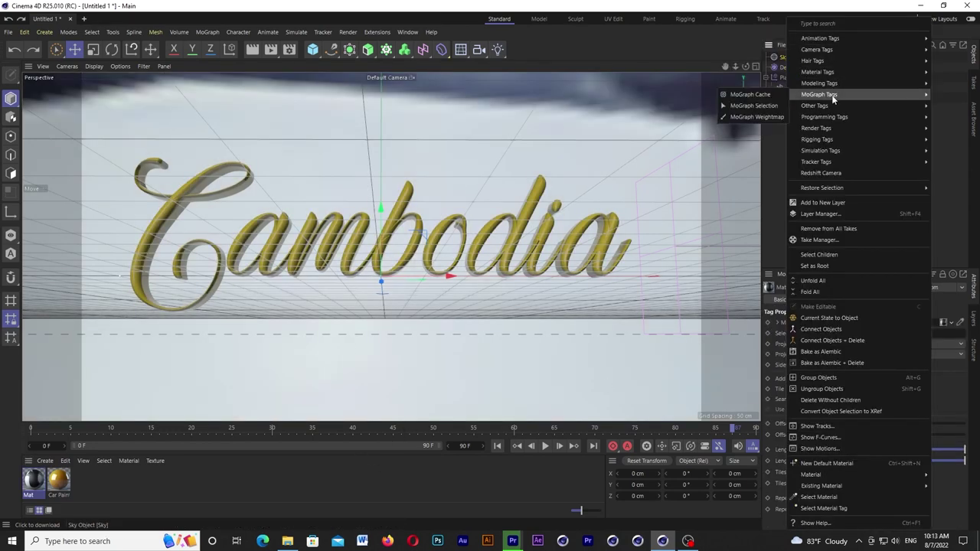
click(747, 140)
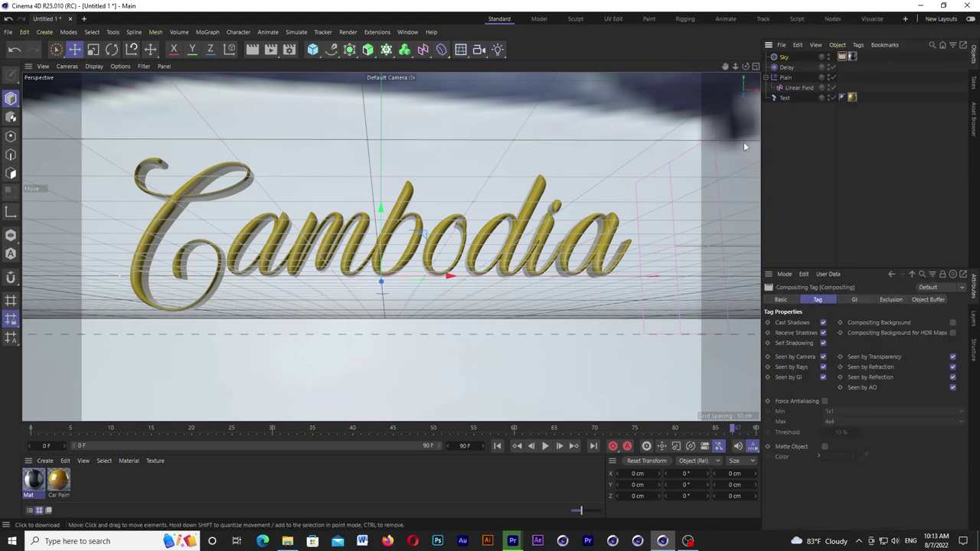
click(822, 357)
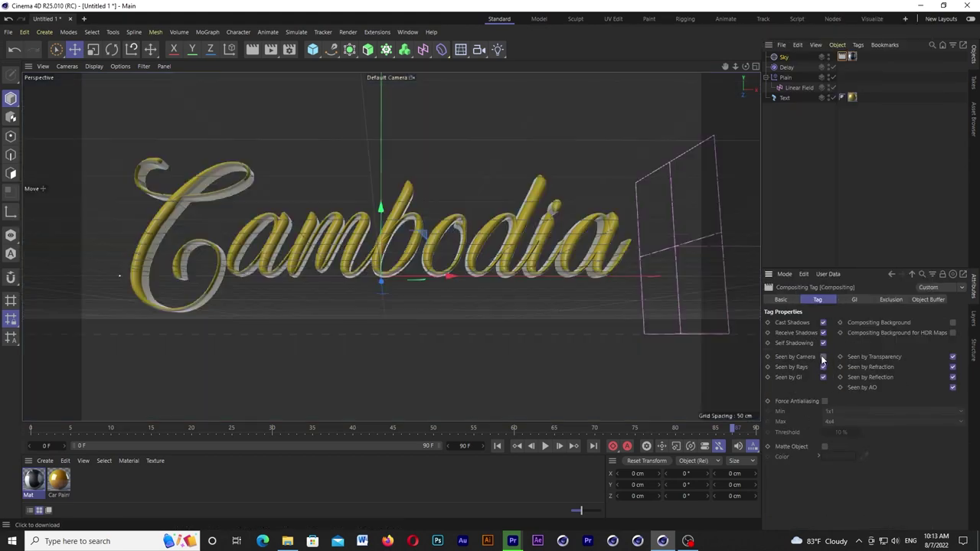
click(785, 57)
click(824, 299)
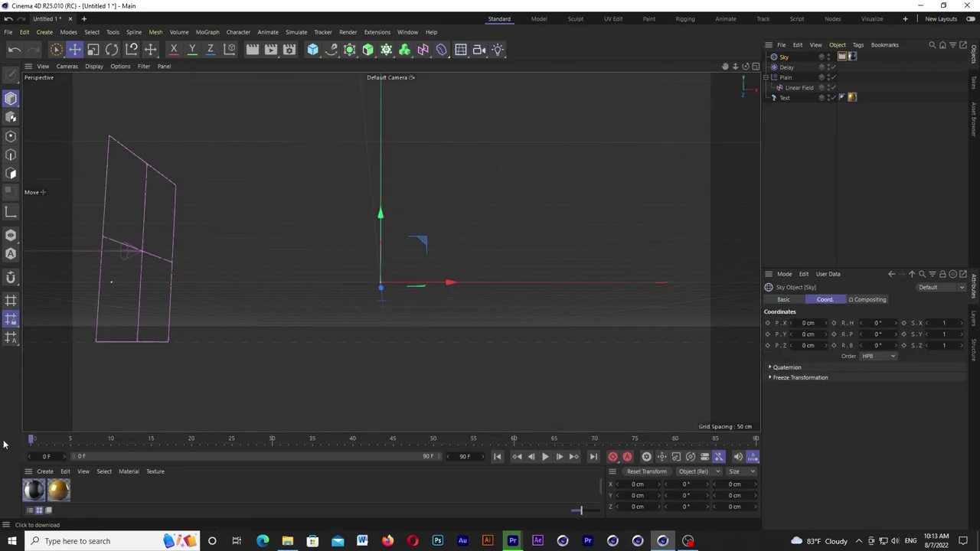
Keyframe the Sky's R.H at 0° on frame 0 and 360° on frame 90
right_click(904, 325)
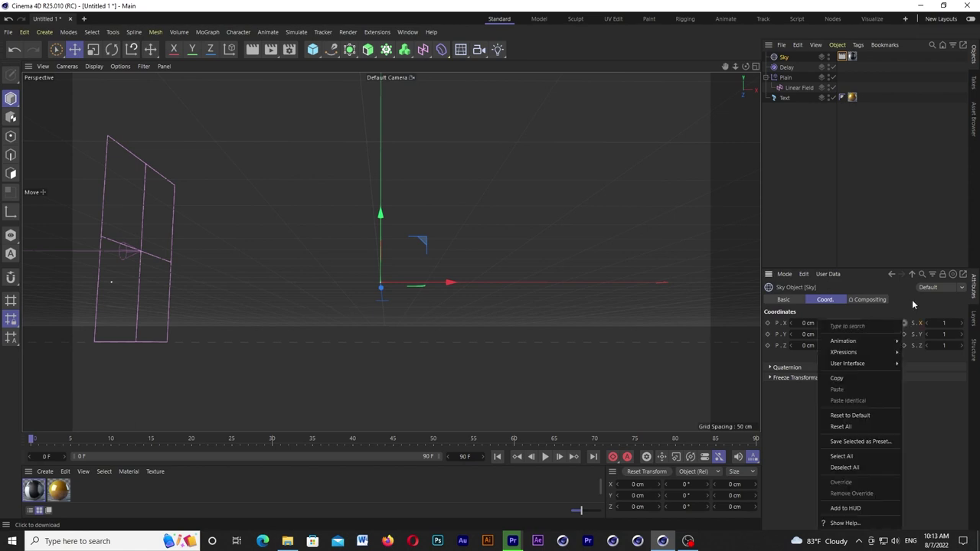
click(912, 308)
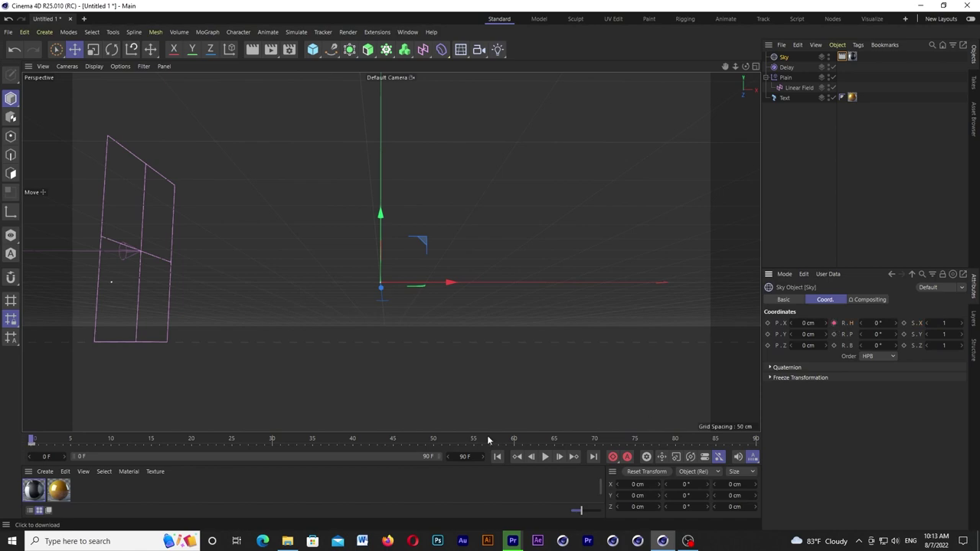
drag(376, 441, 756, 433)
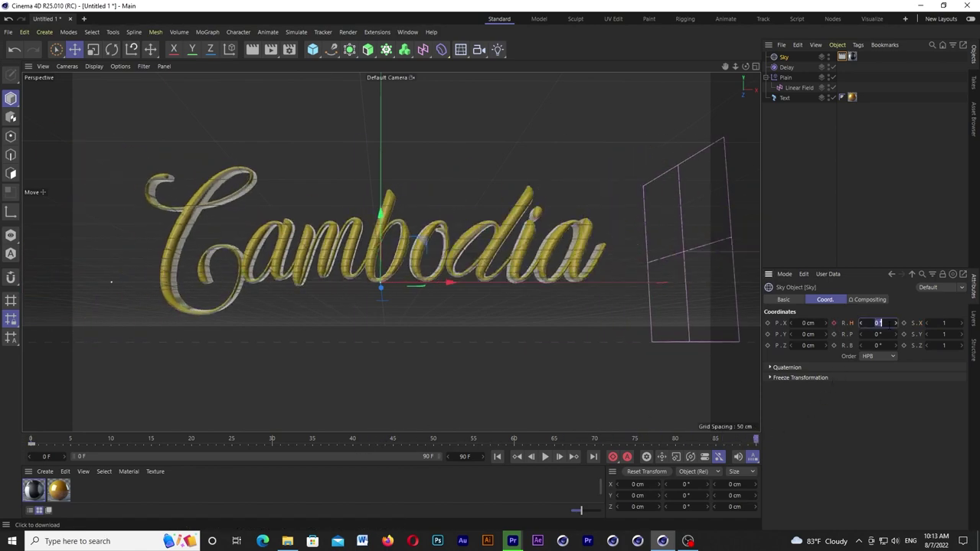
text(30)
key(Return)
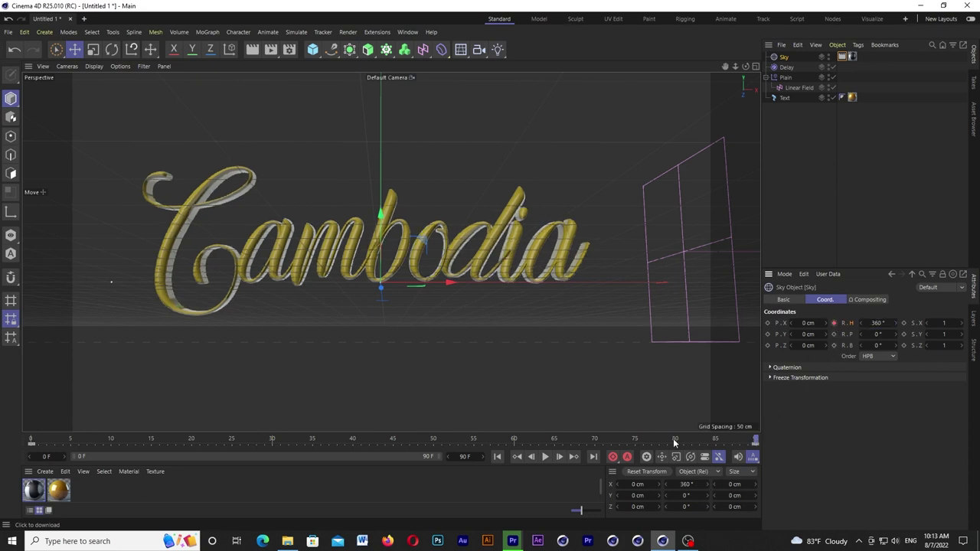
Play back the animation from the start to preview the rotating sky reflections
click(545, 456)
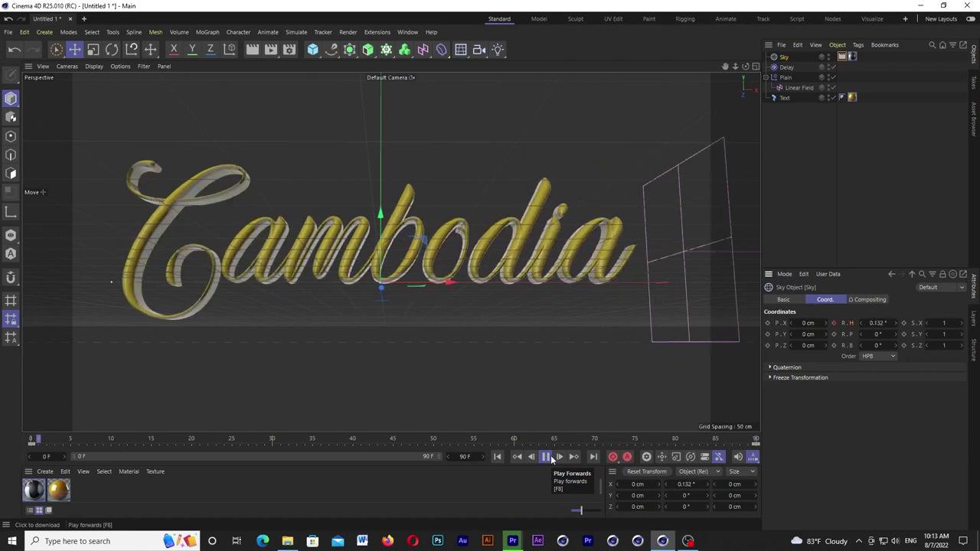
click(550, 457)
click(551, 455)
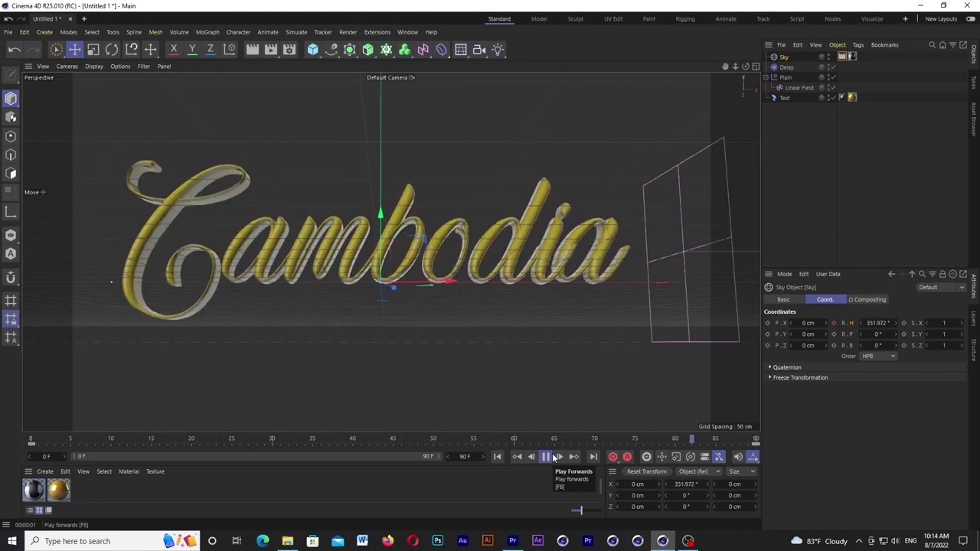
click(555, 457)
drag(521, 442, 749, 442)
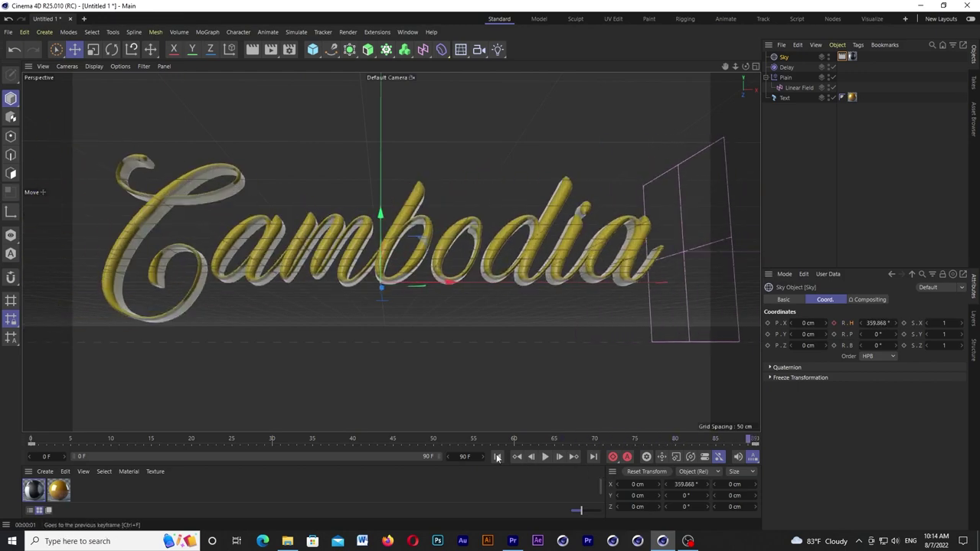
click(497, 457)
click(544, 457)
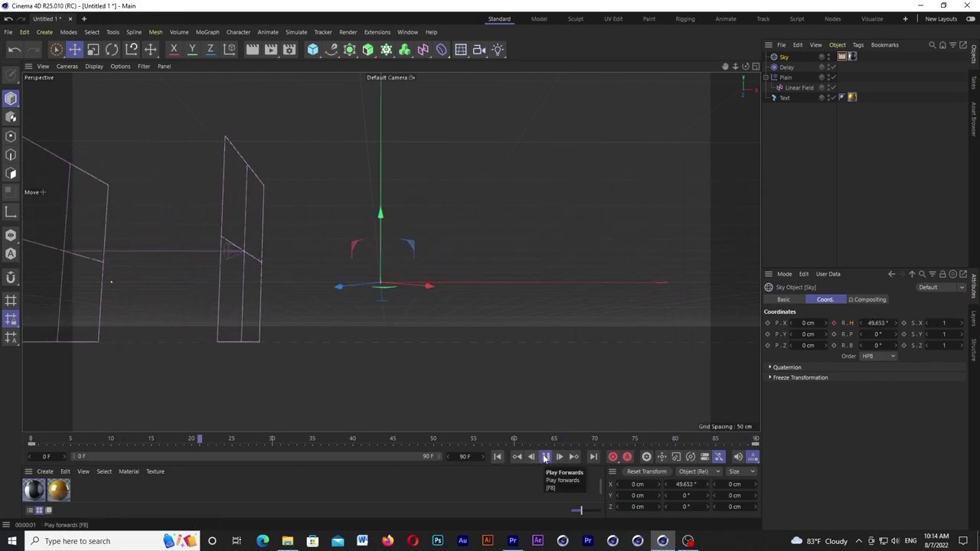
Stop playback and render the active viewport of the gold Cambodia text
click(546, 457)
click(254, 50)
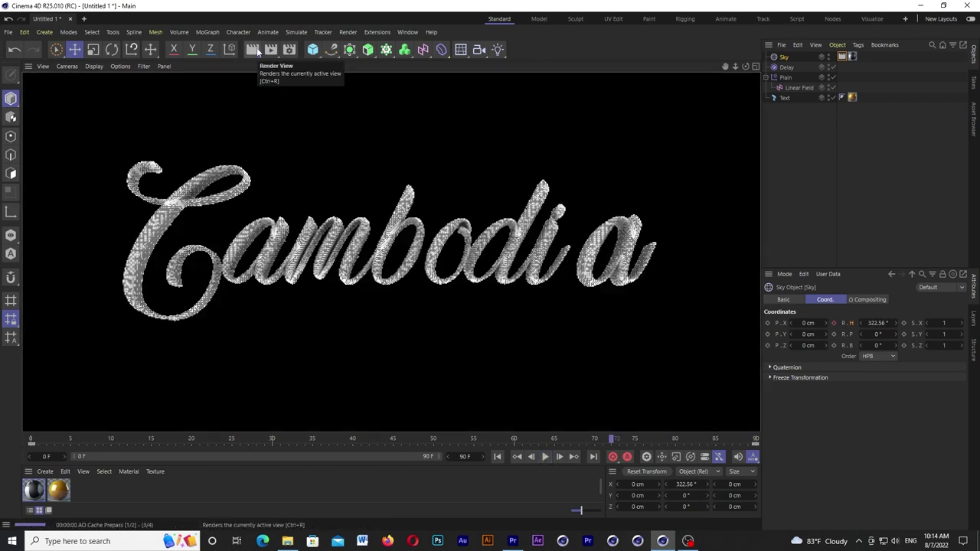